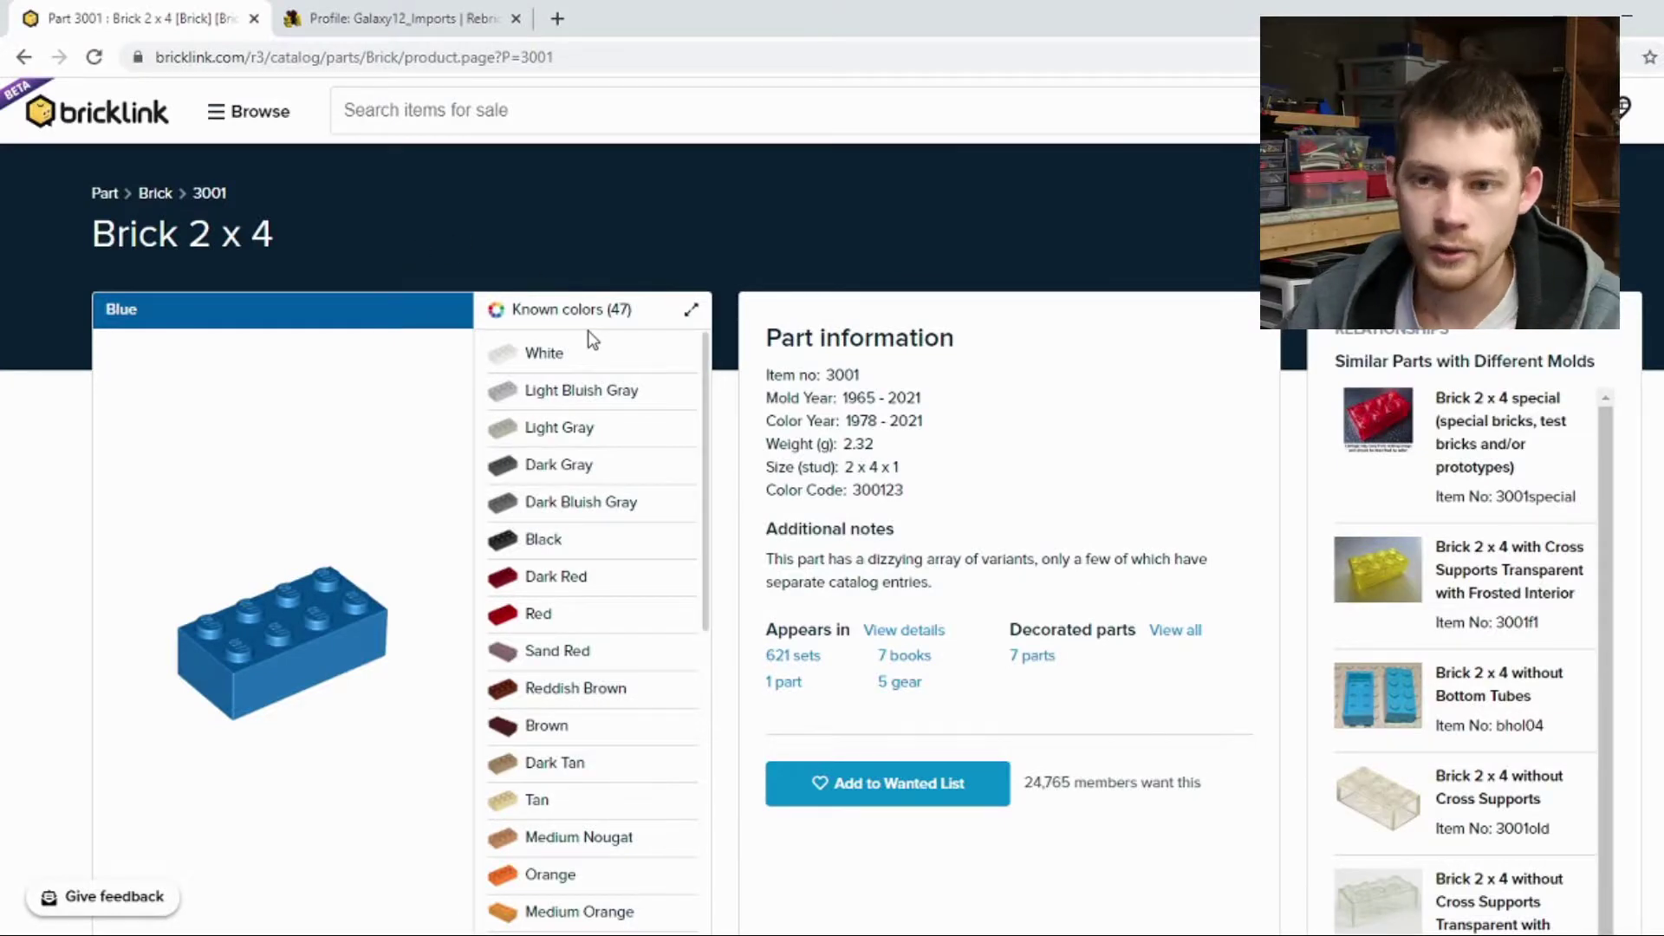
Add one Chrome Gold Brick 2 x 4 (3001) to the Default Wanted List.
scroll(610, 477, "down", 4)
scroll(612, 481, "down", 10)
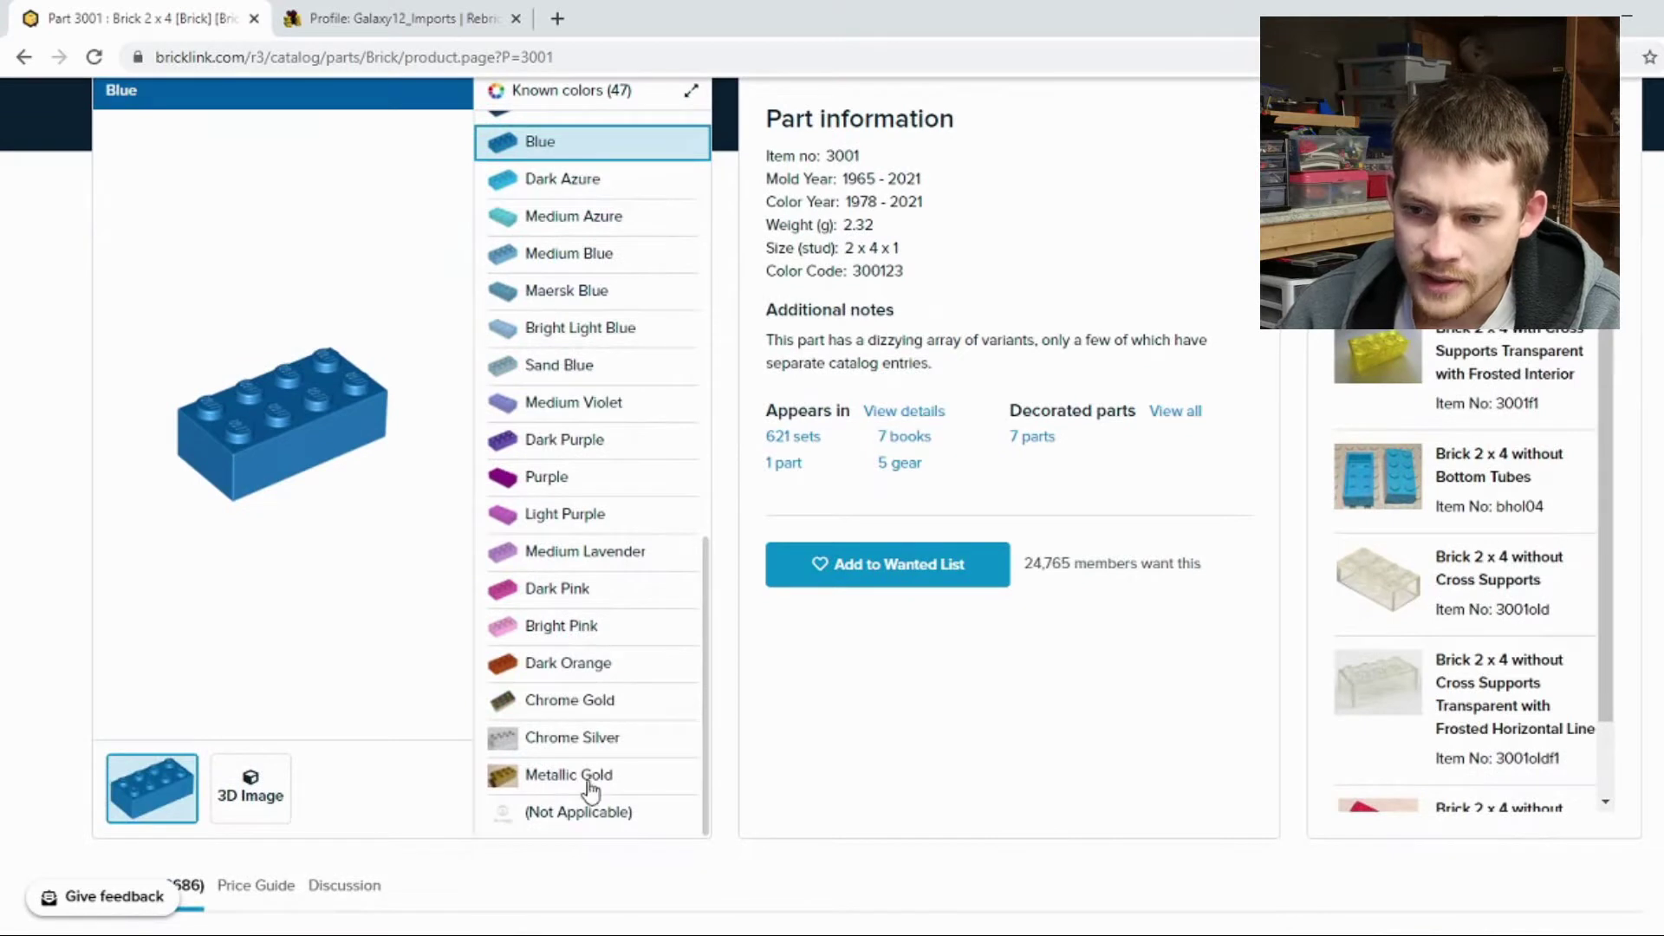
left_click(585, 705)
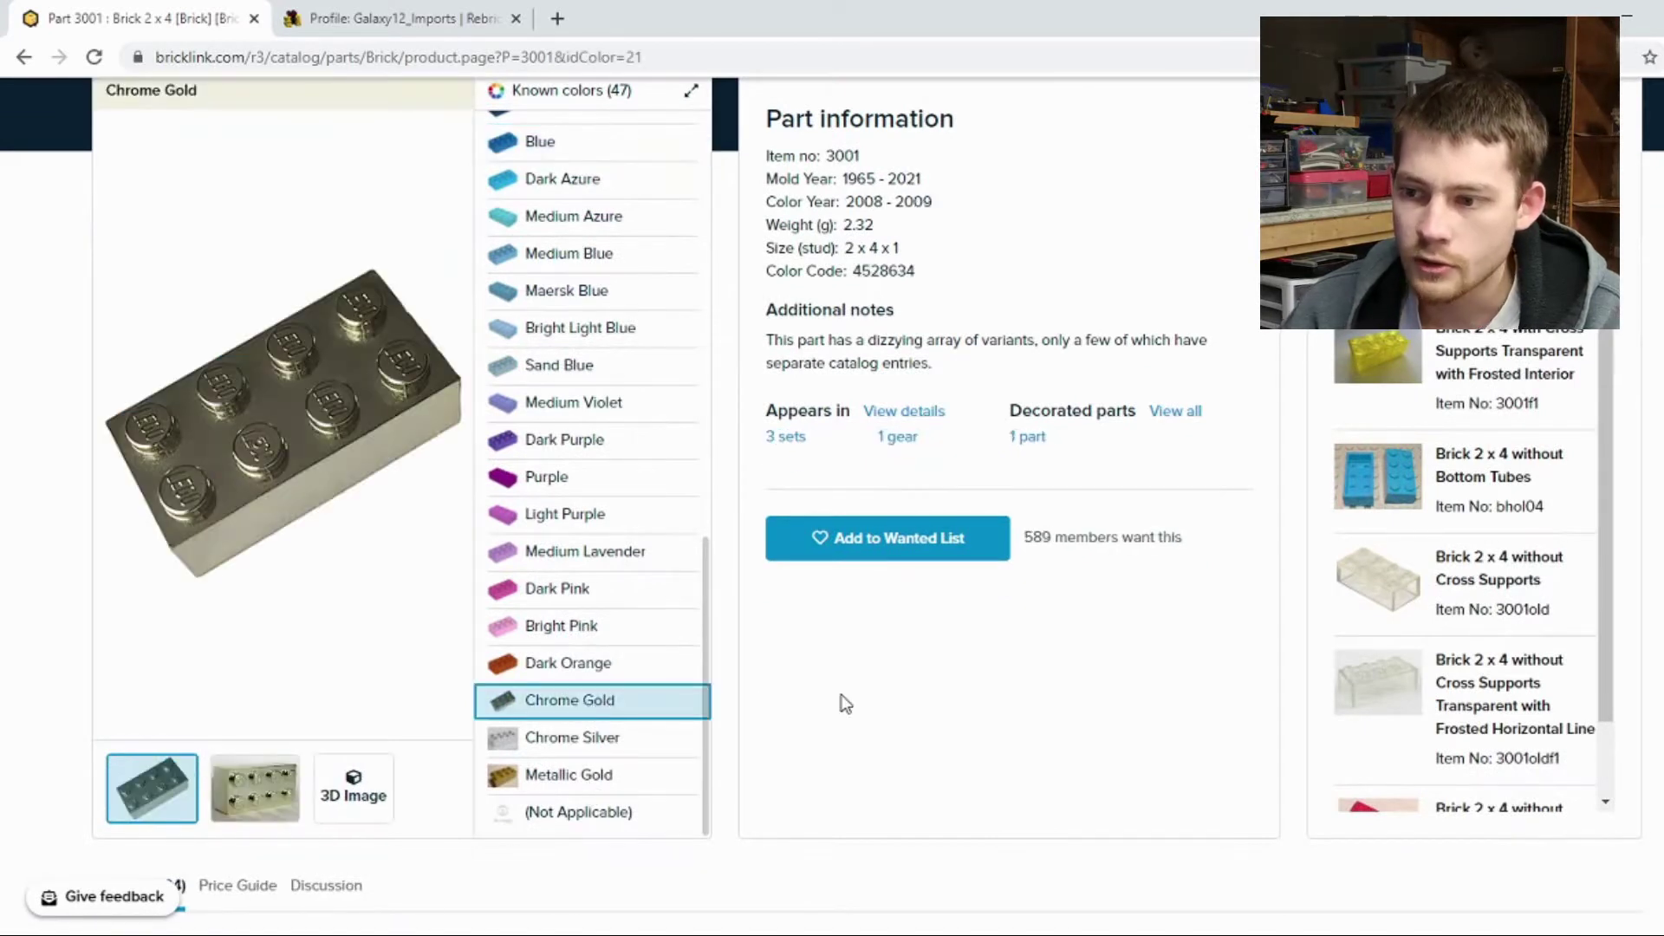
left_click(899, 558)
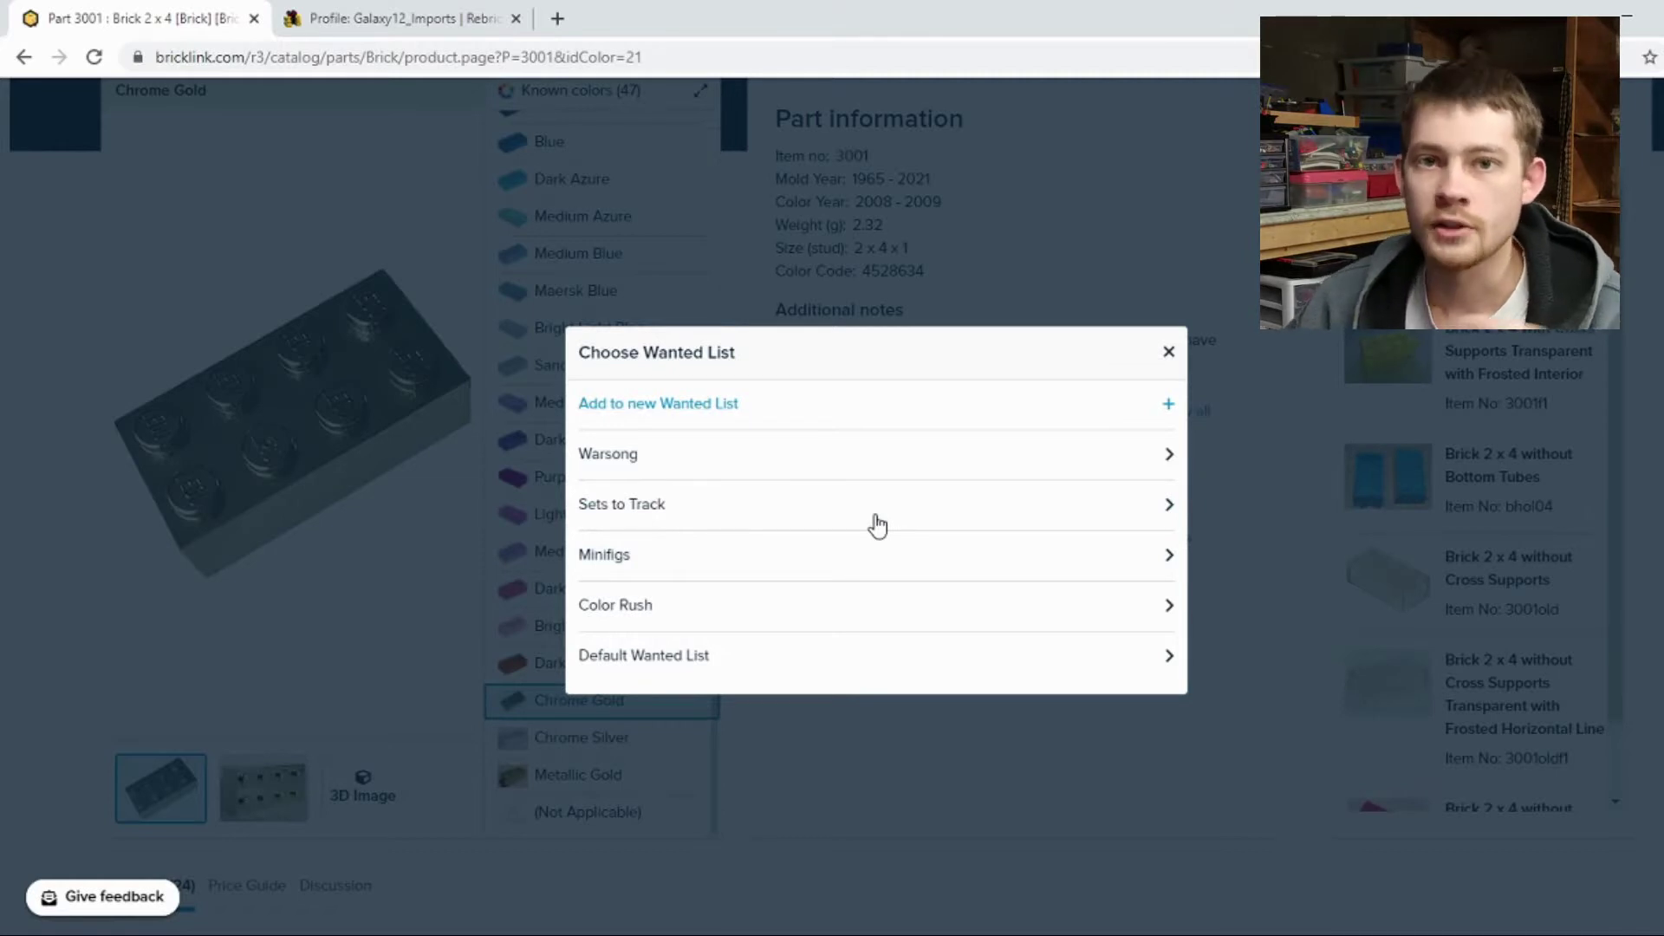
left_click(668, 657)
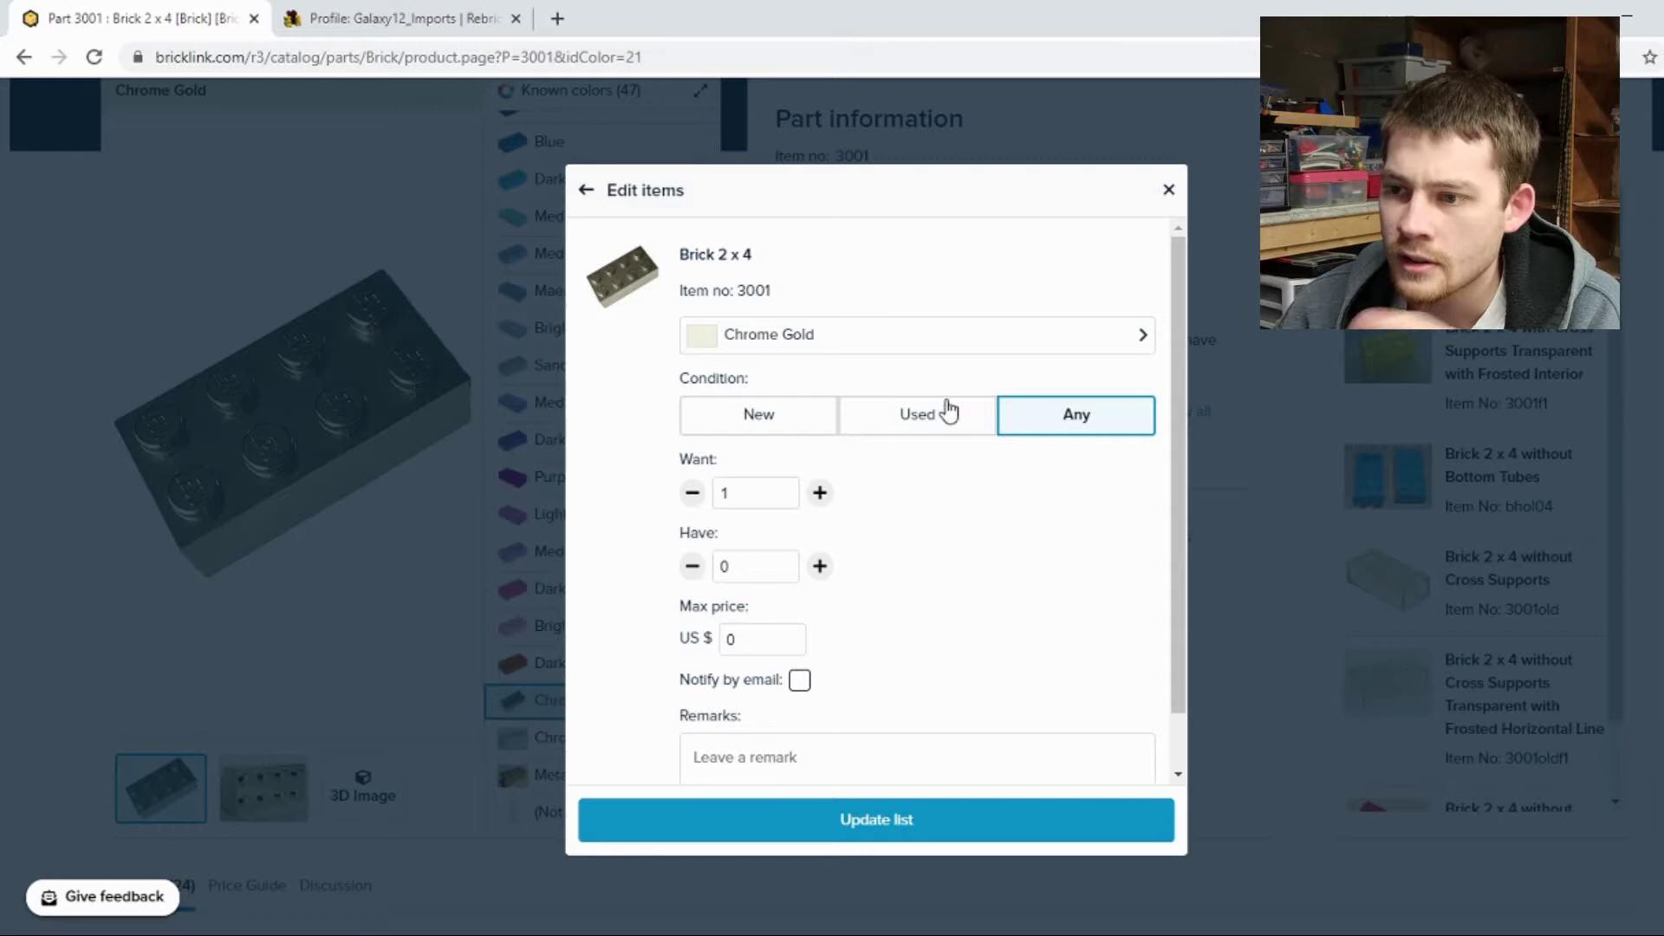
left_click(898, 818)
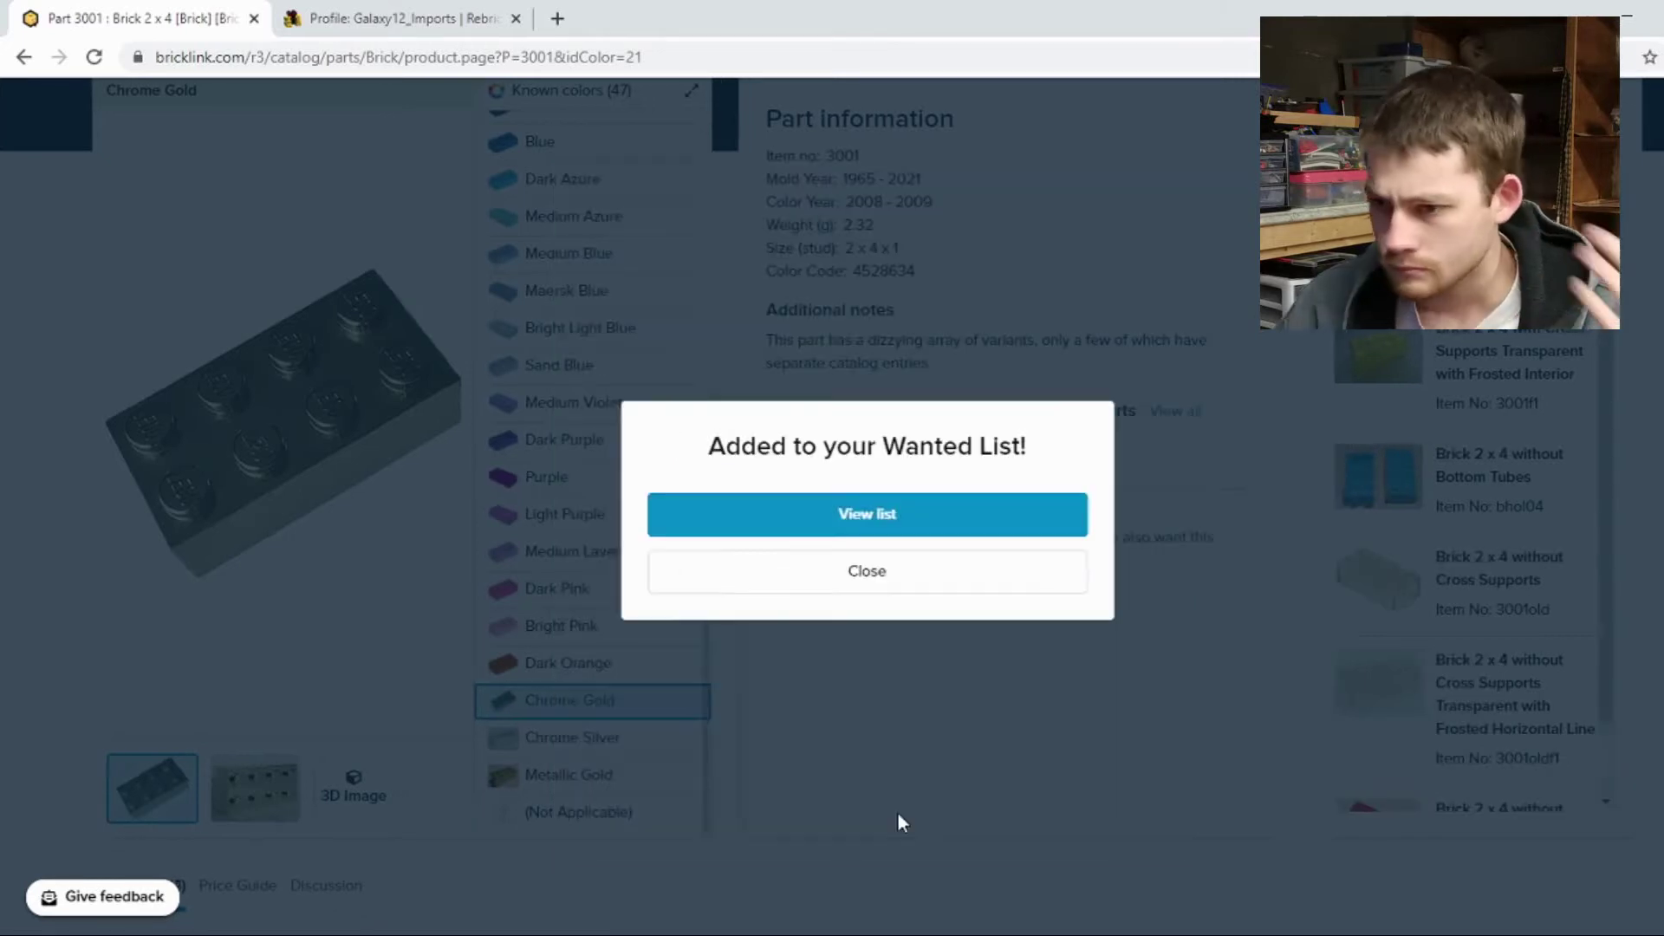
left_click(871, 520)
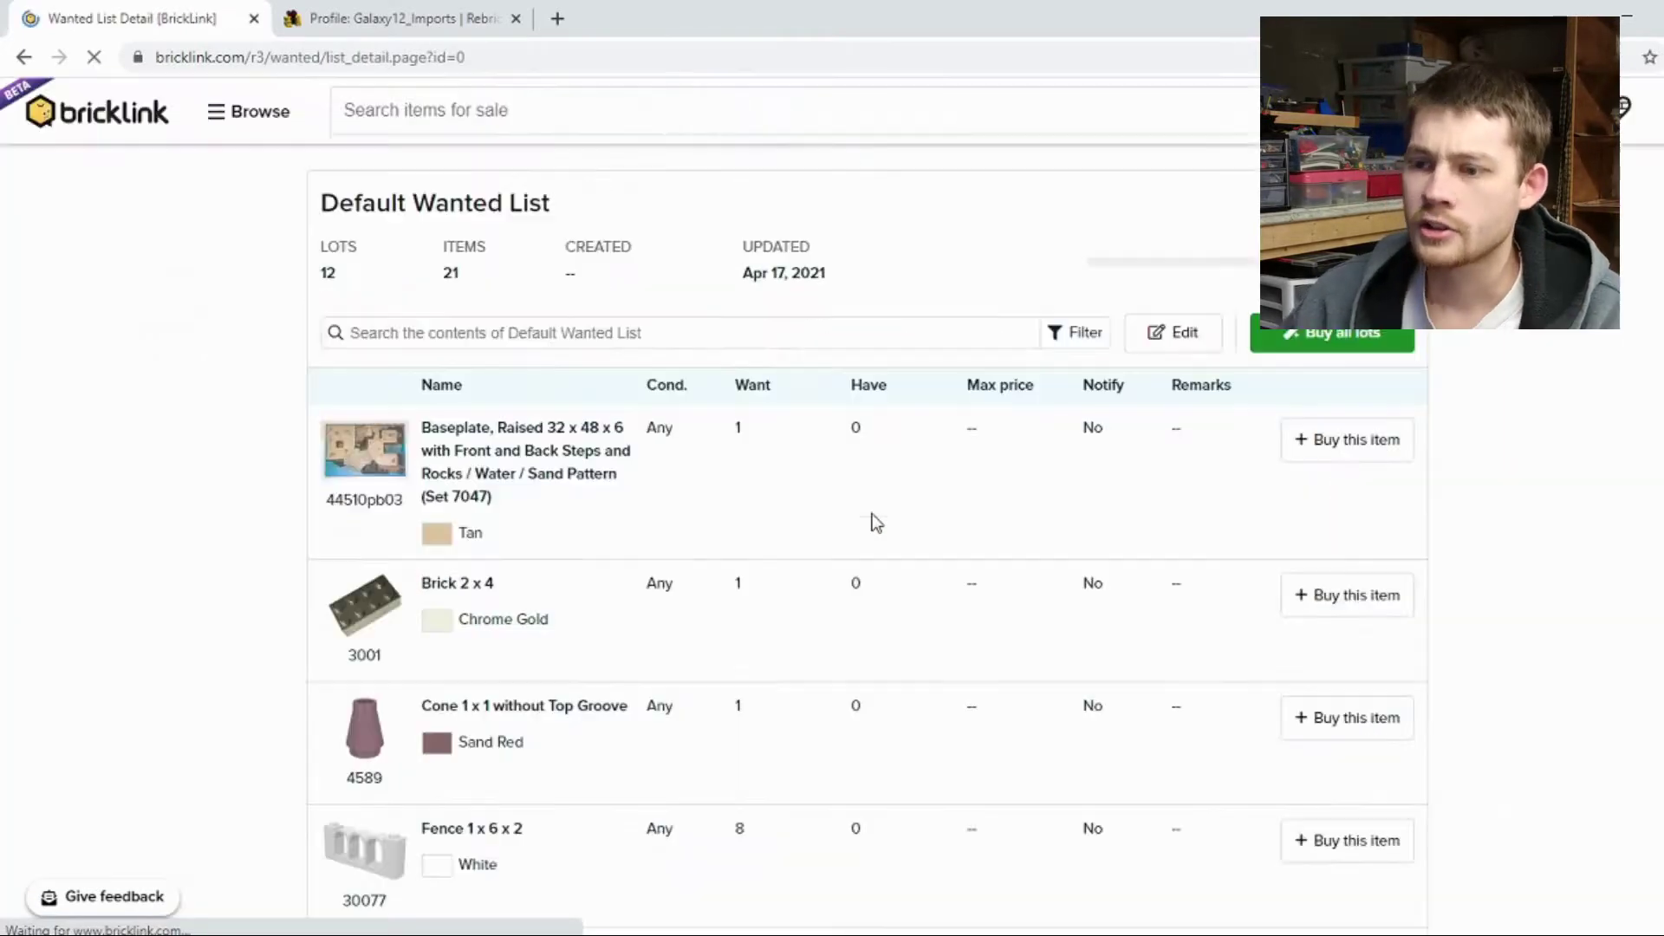
scroll(244, 510, "down", 4)
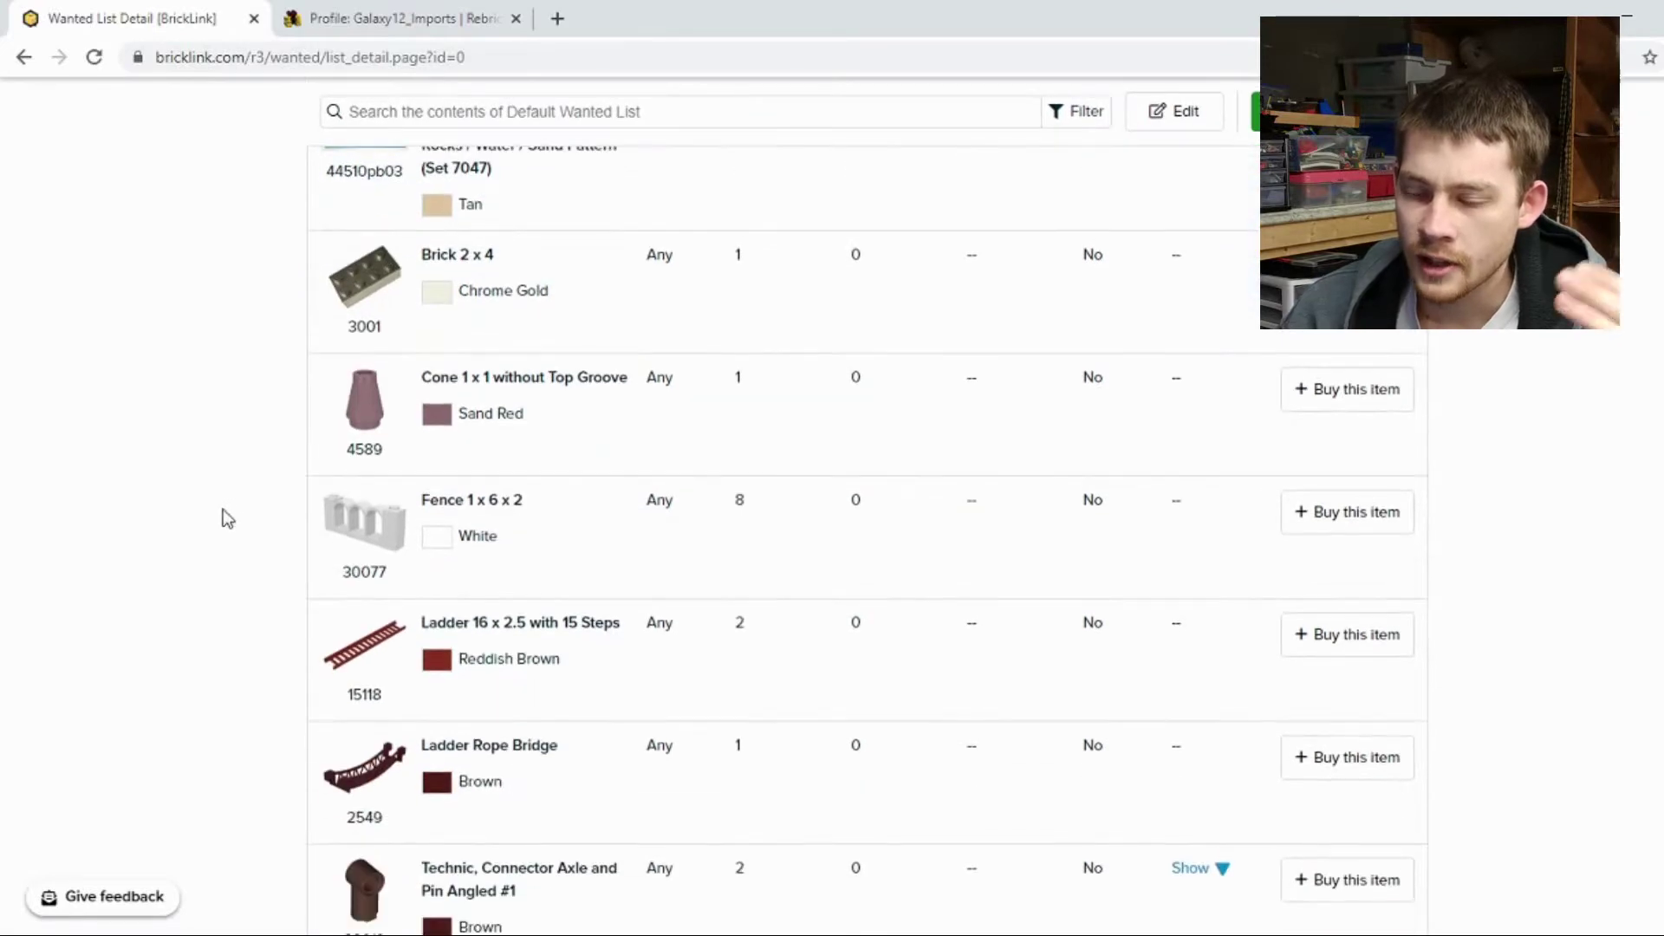
scroll(222, 517, "up", 3)
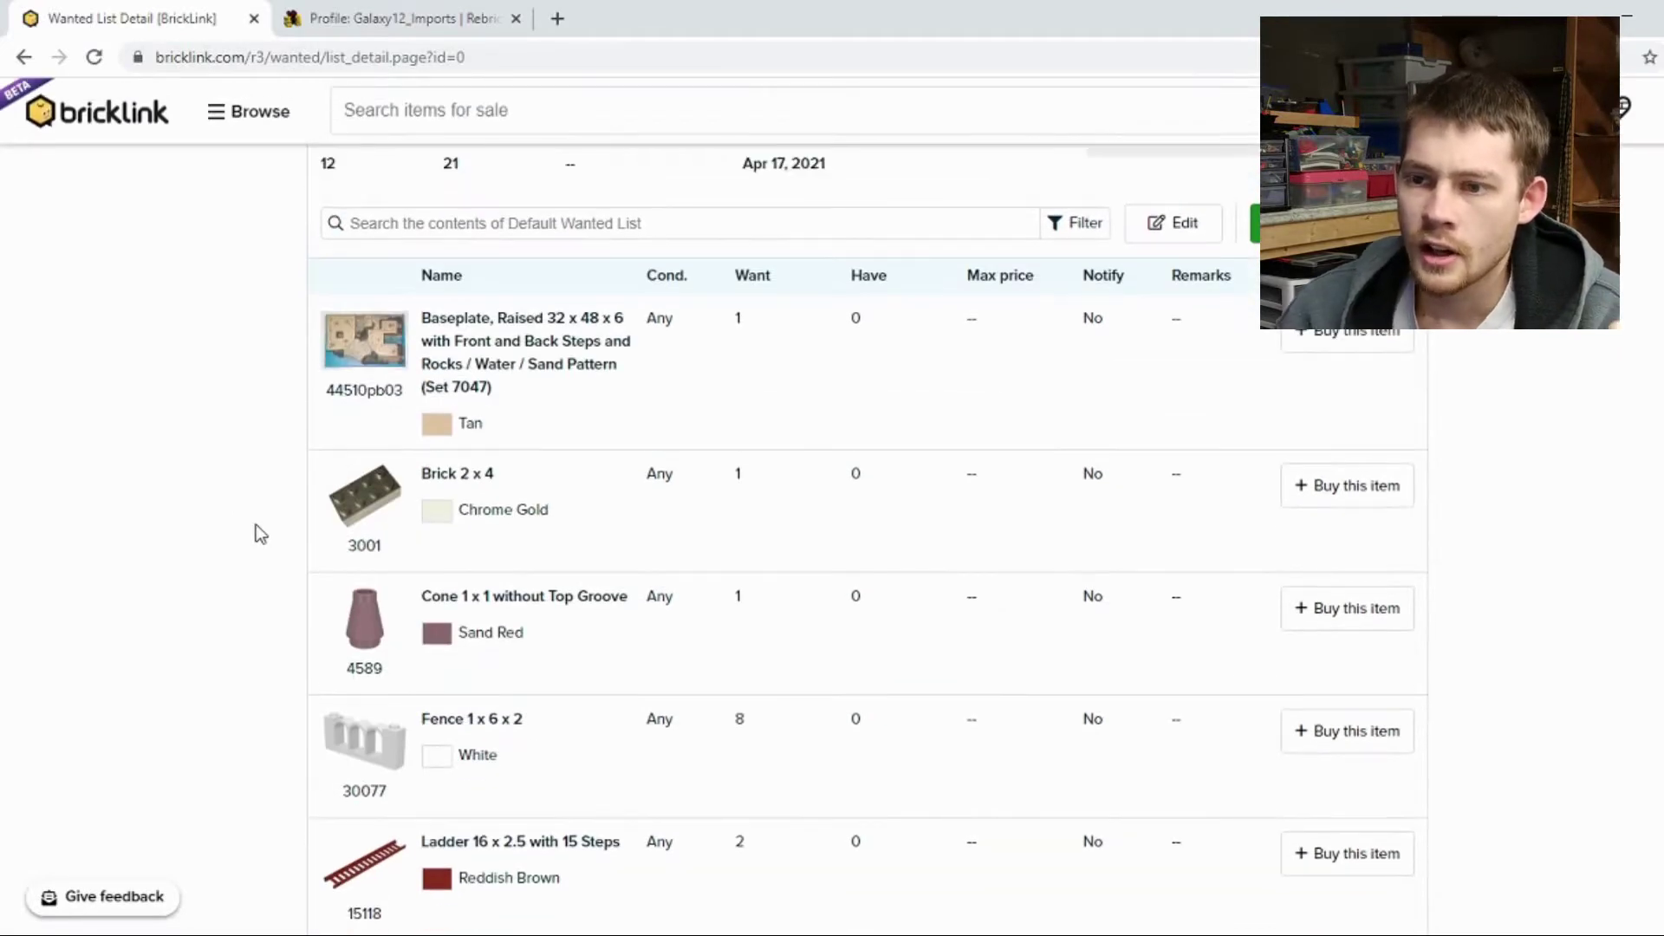
scroll(445, 403, "down", 1)
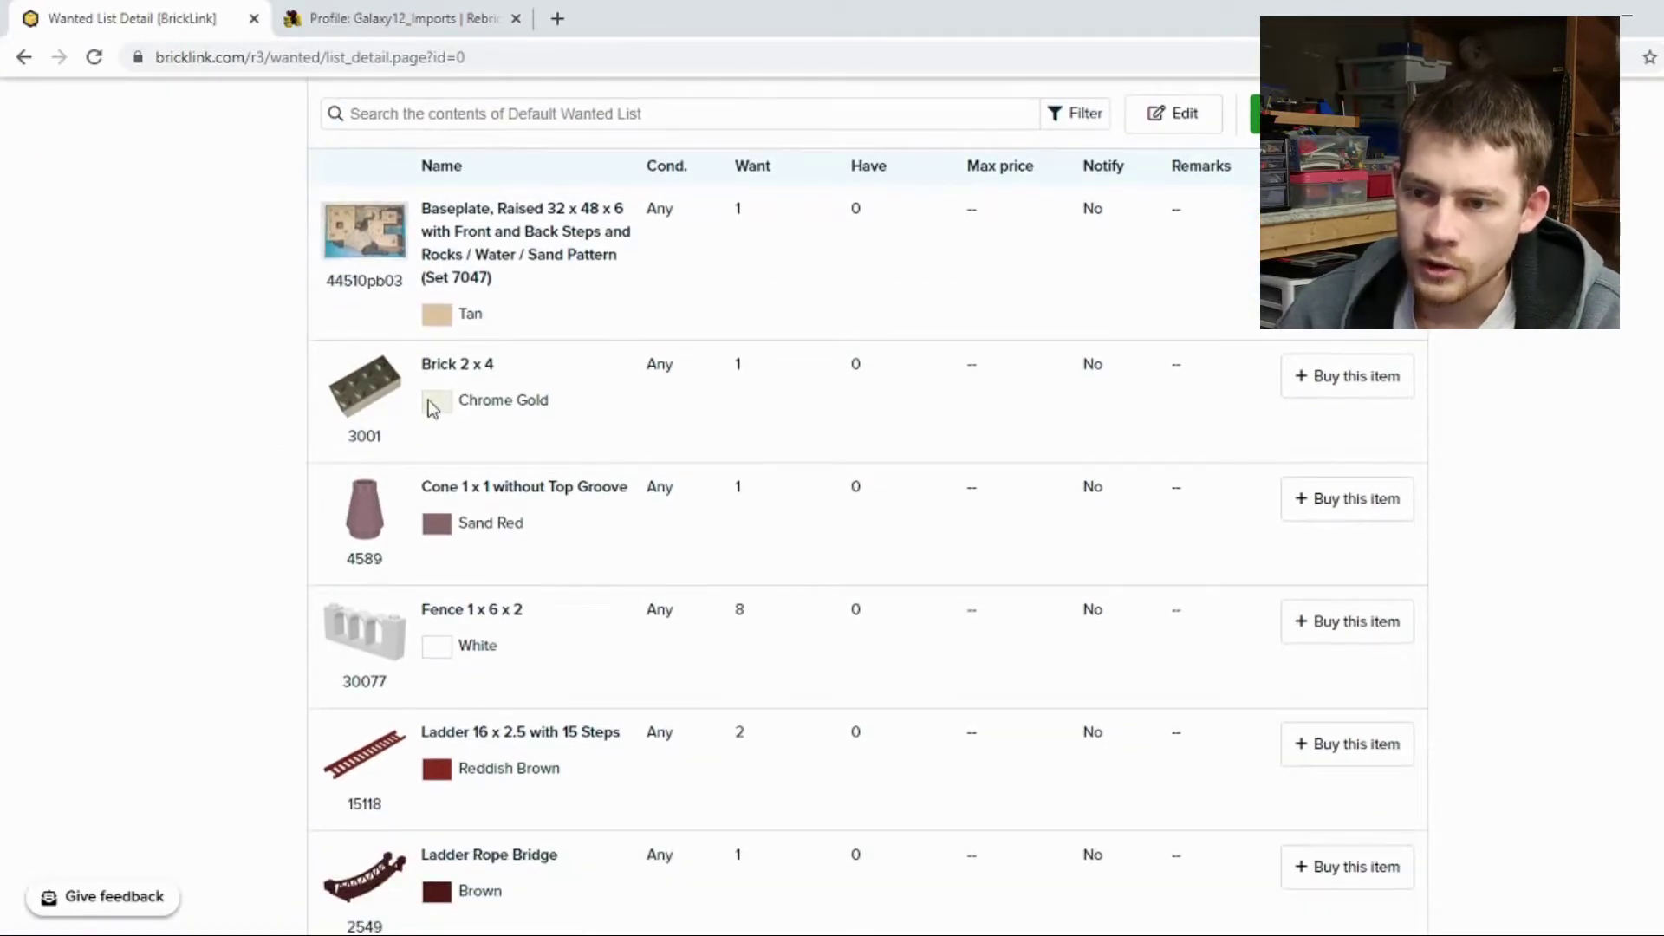
scroll(429, 399, "down", 9)
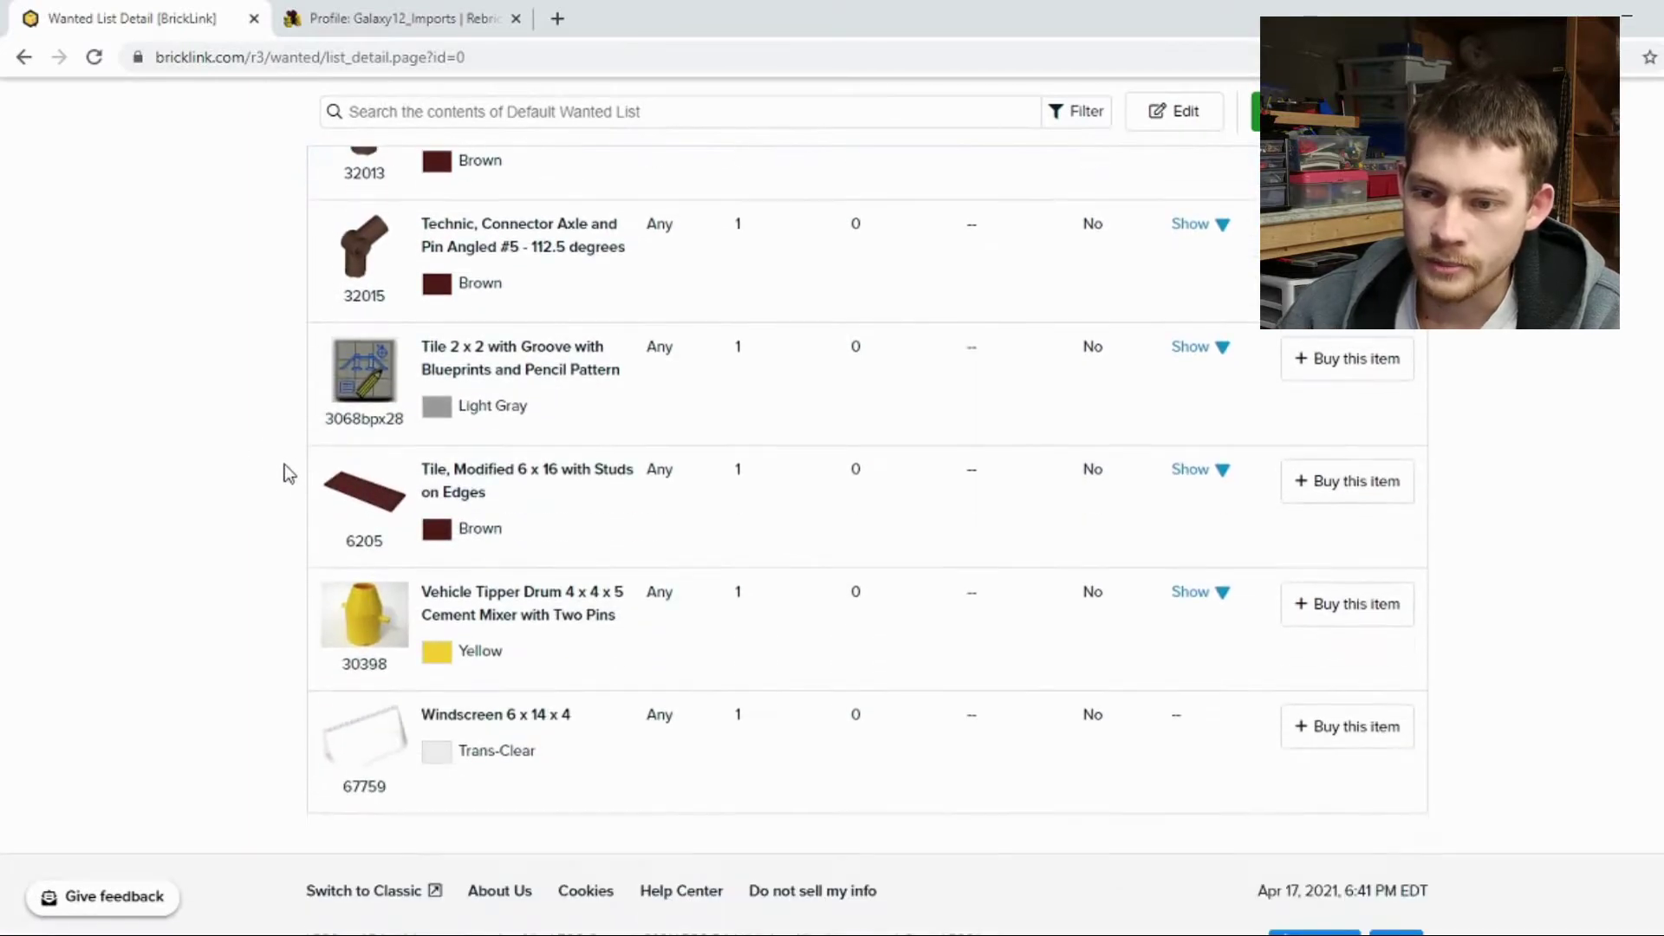
scroll(255, 533, "up", 6)
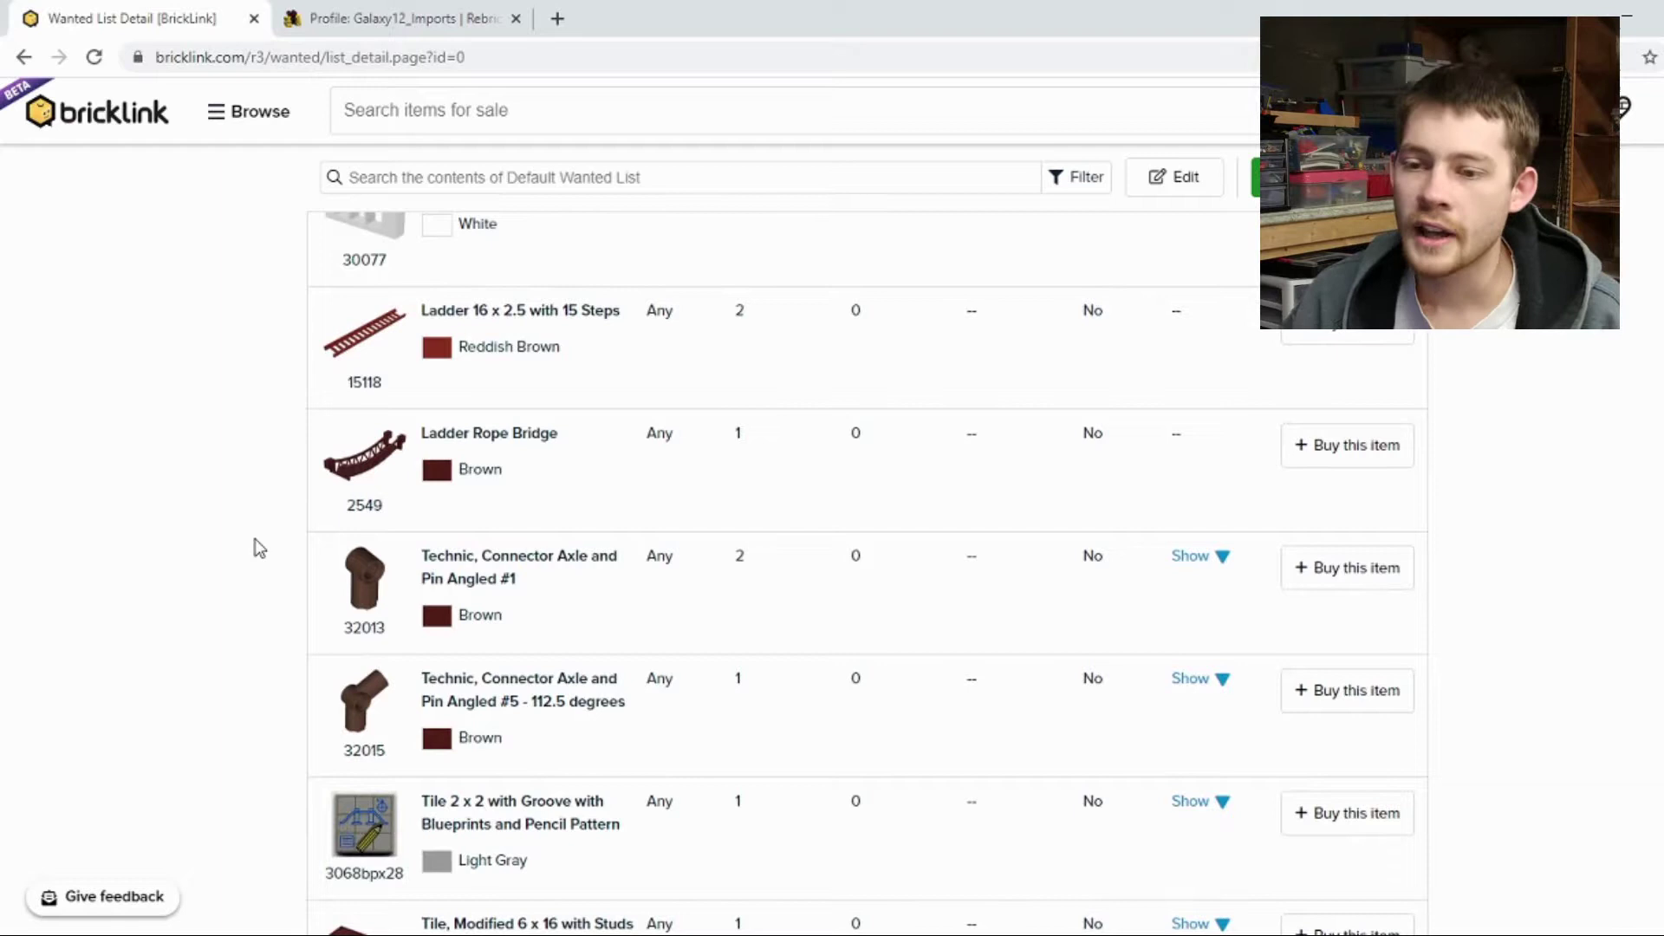
scroll(242, 524, "up", 5)
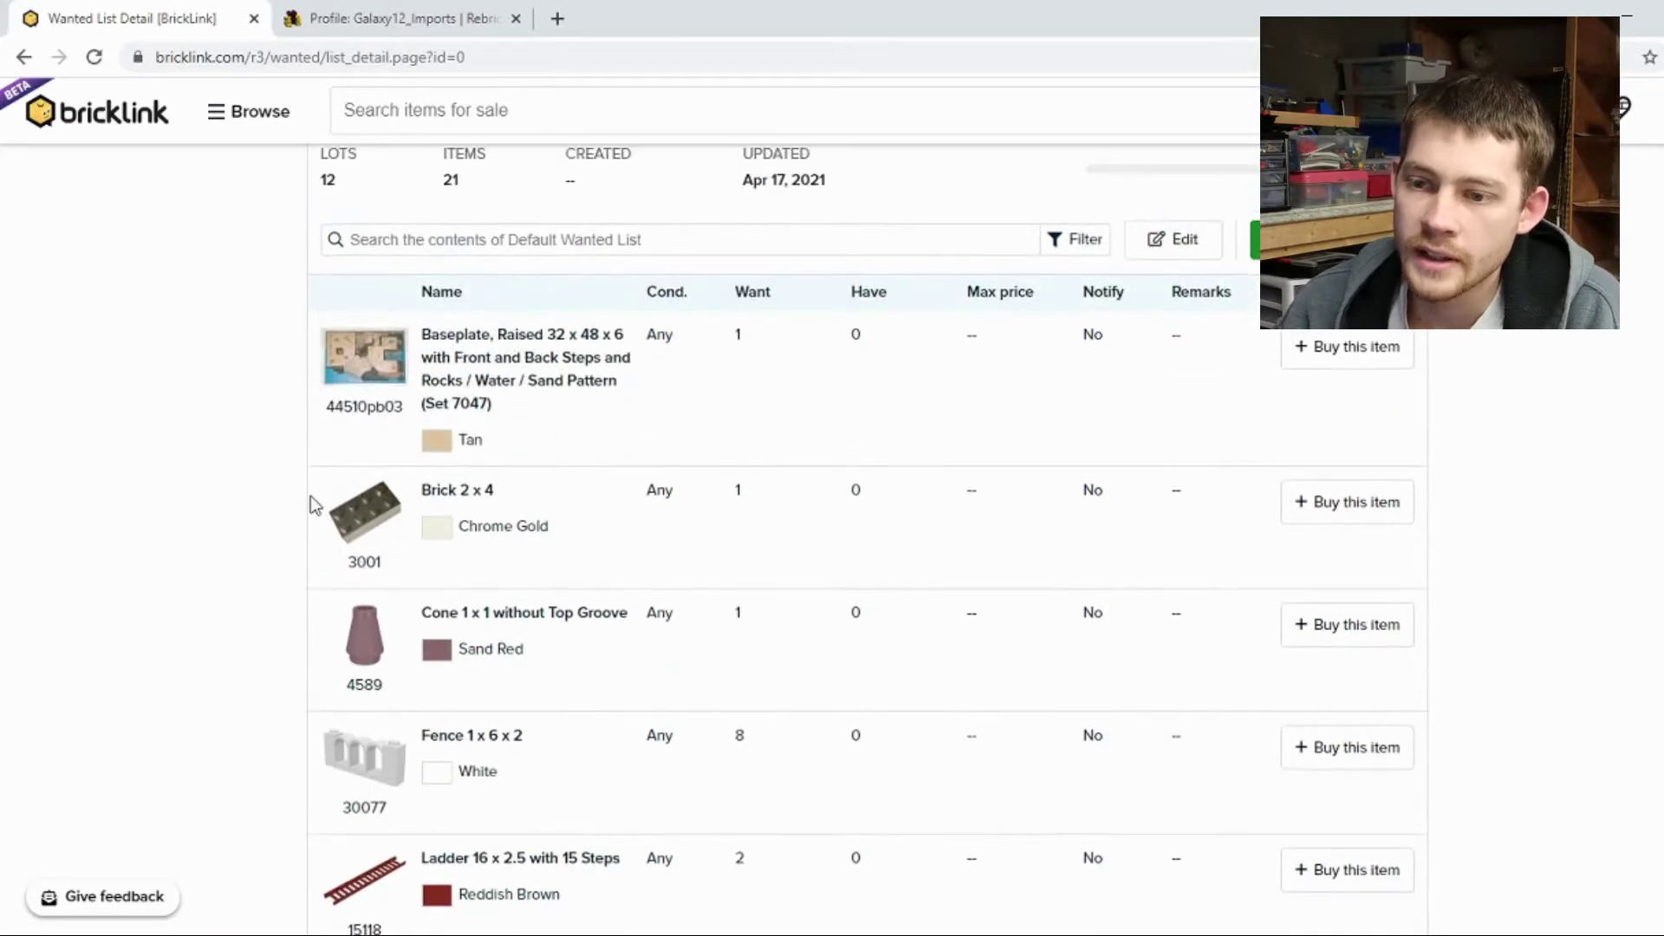
scroll(592, 554, "up", 1)
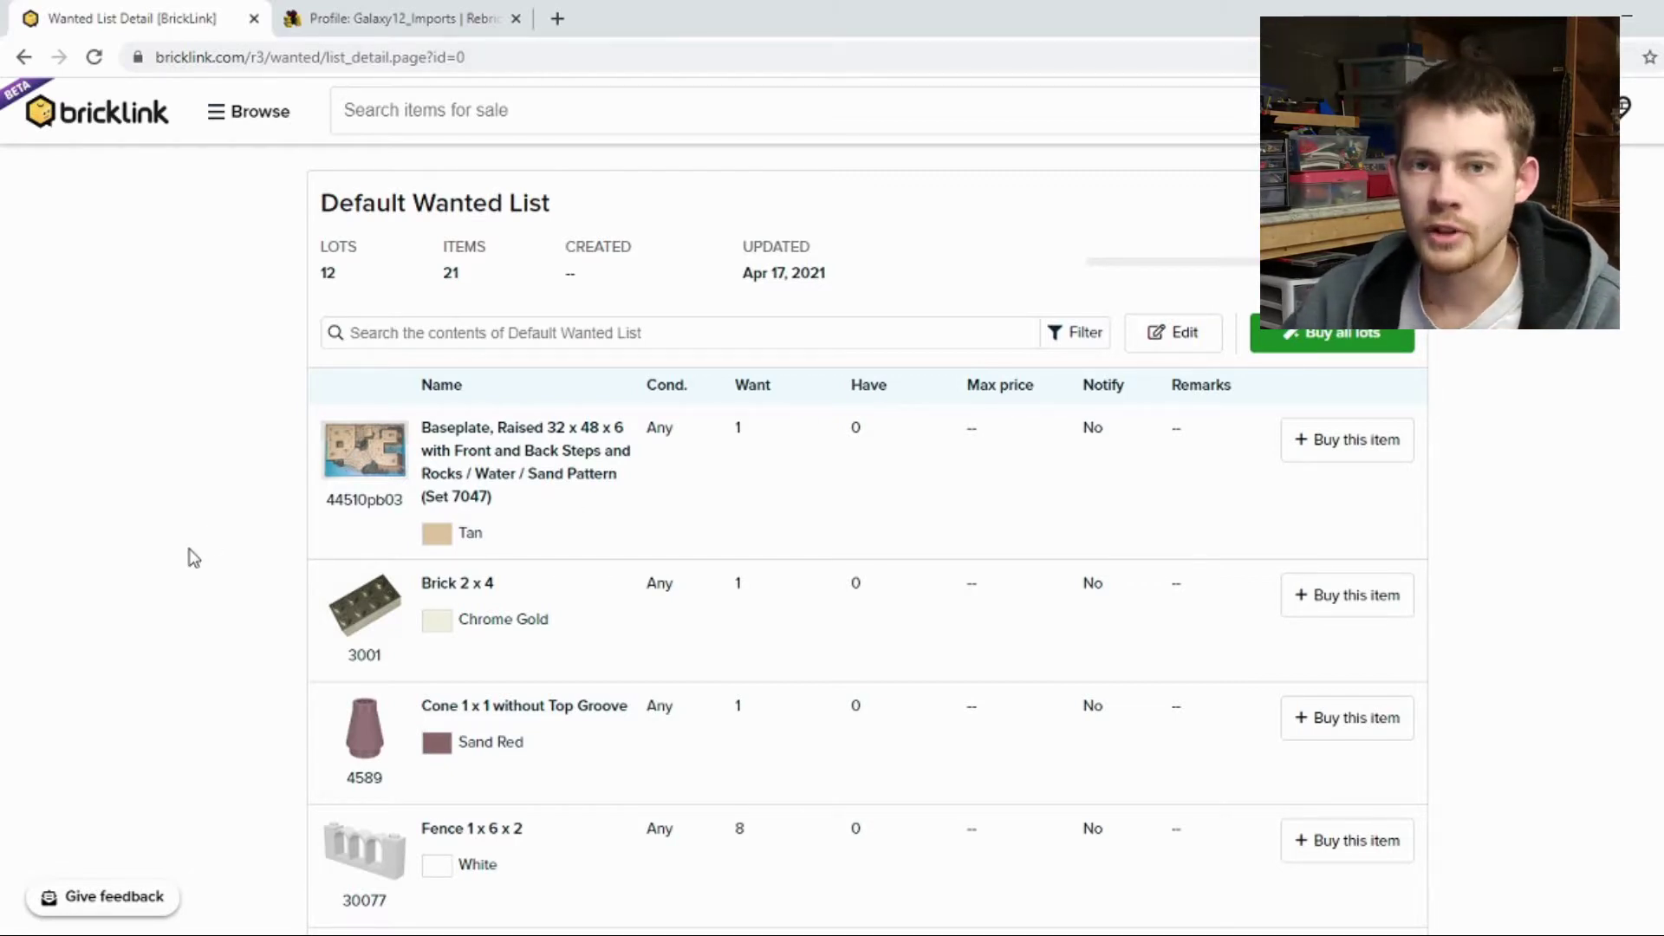
Switch BrickLink to the Classic view listing all five wanted lists.
scroll(250, 507, "down", 12)
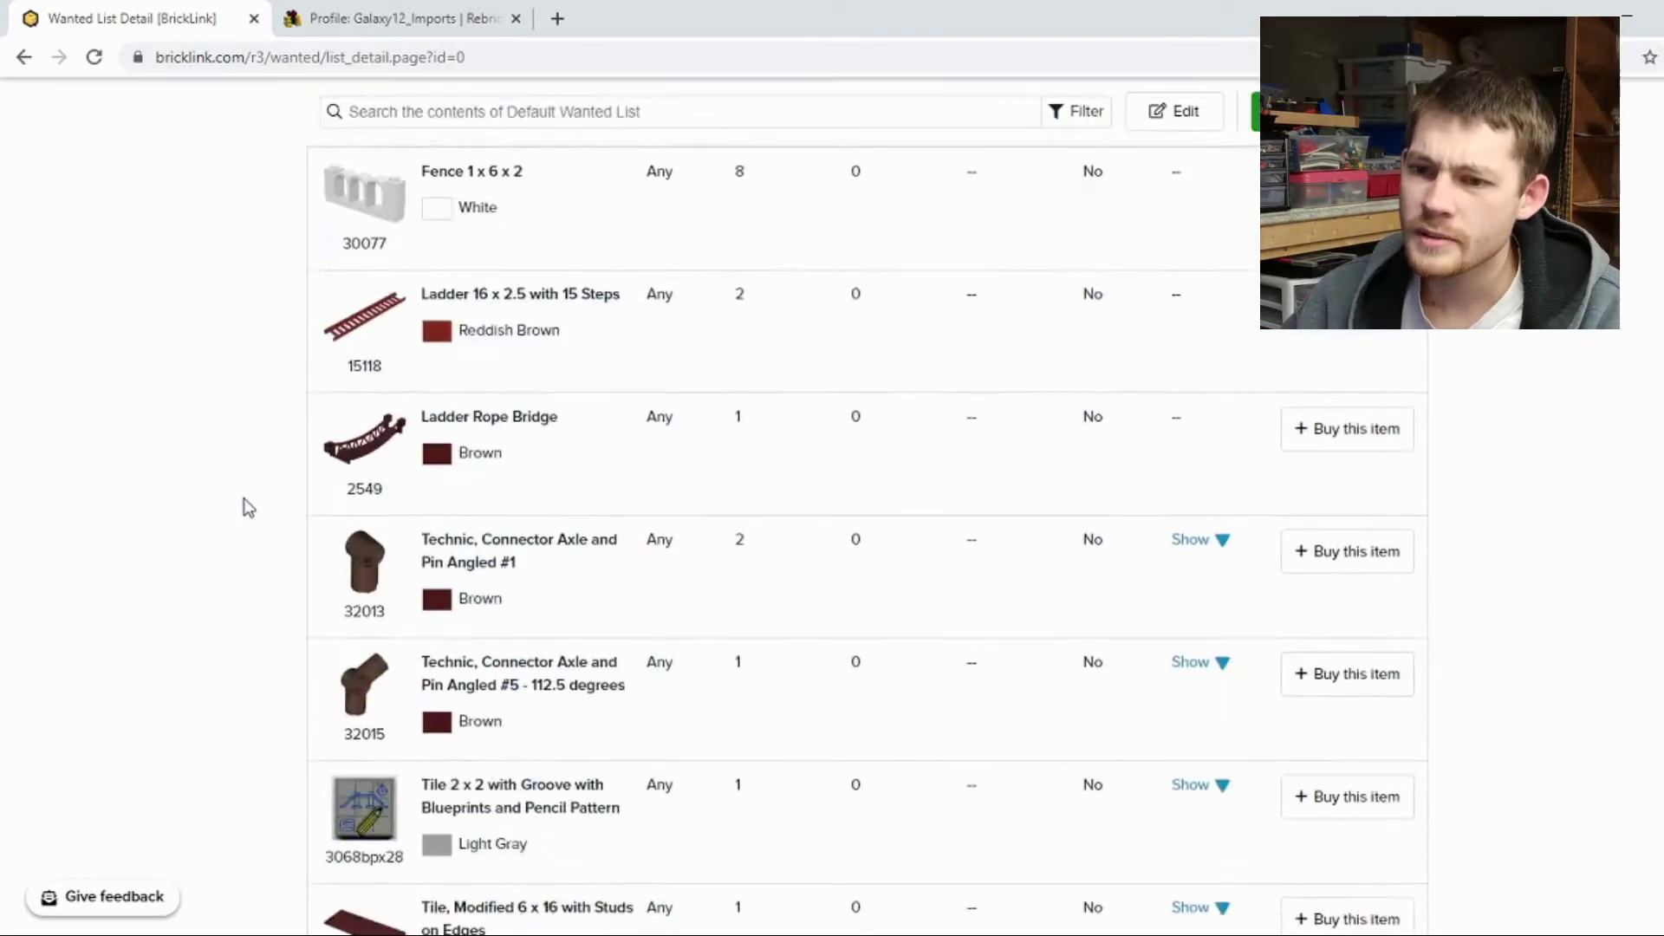
scroll(247, 503, "down", 1)
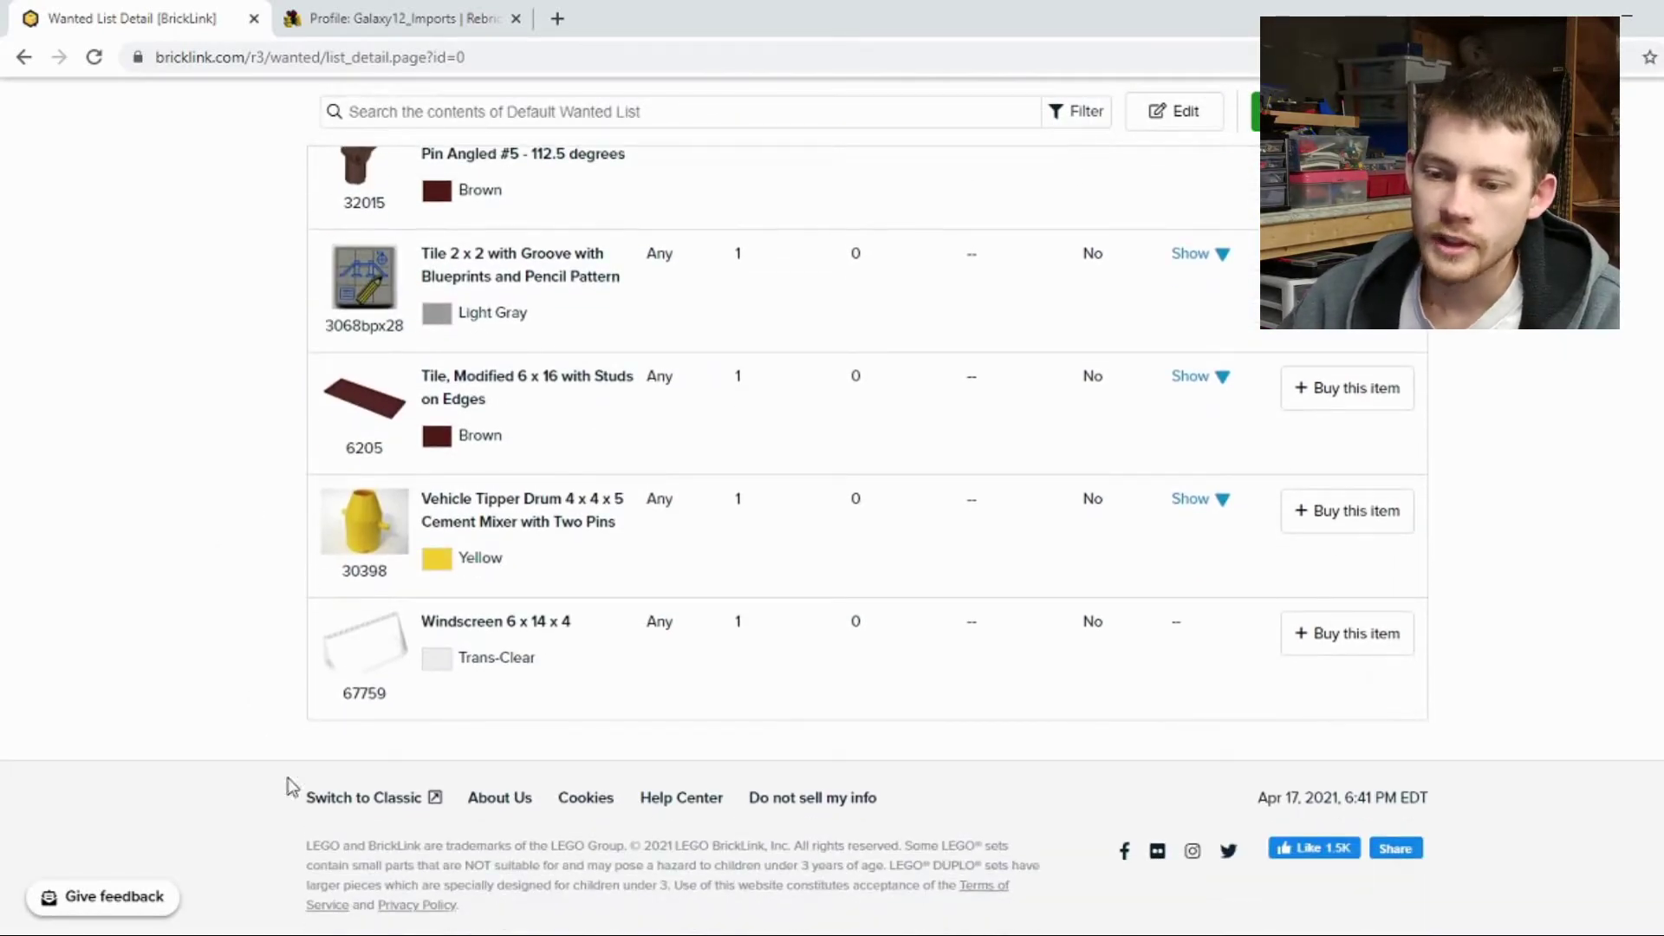
left_click(345, 806)
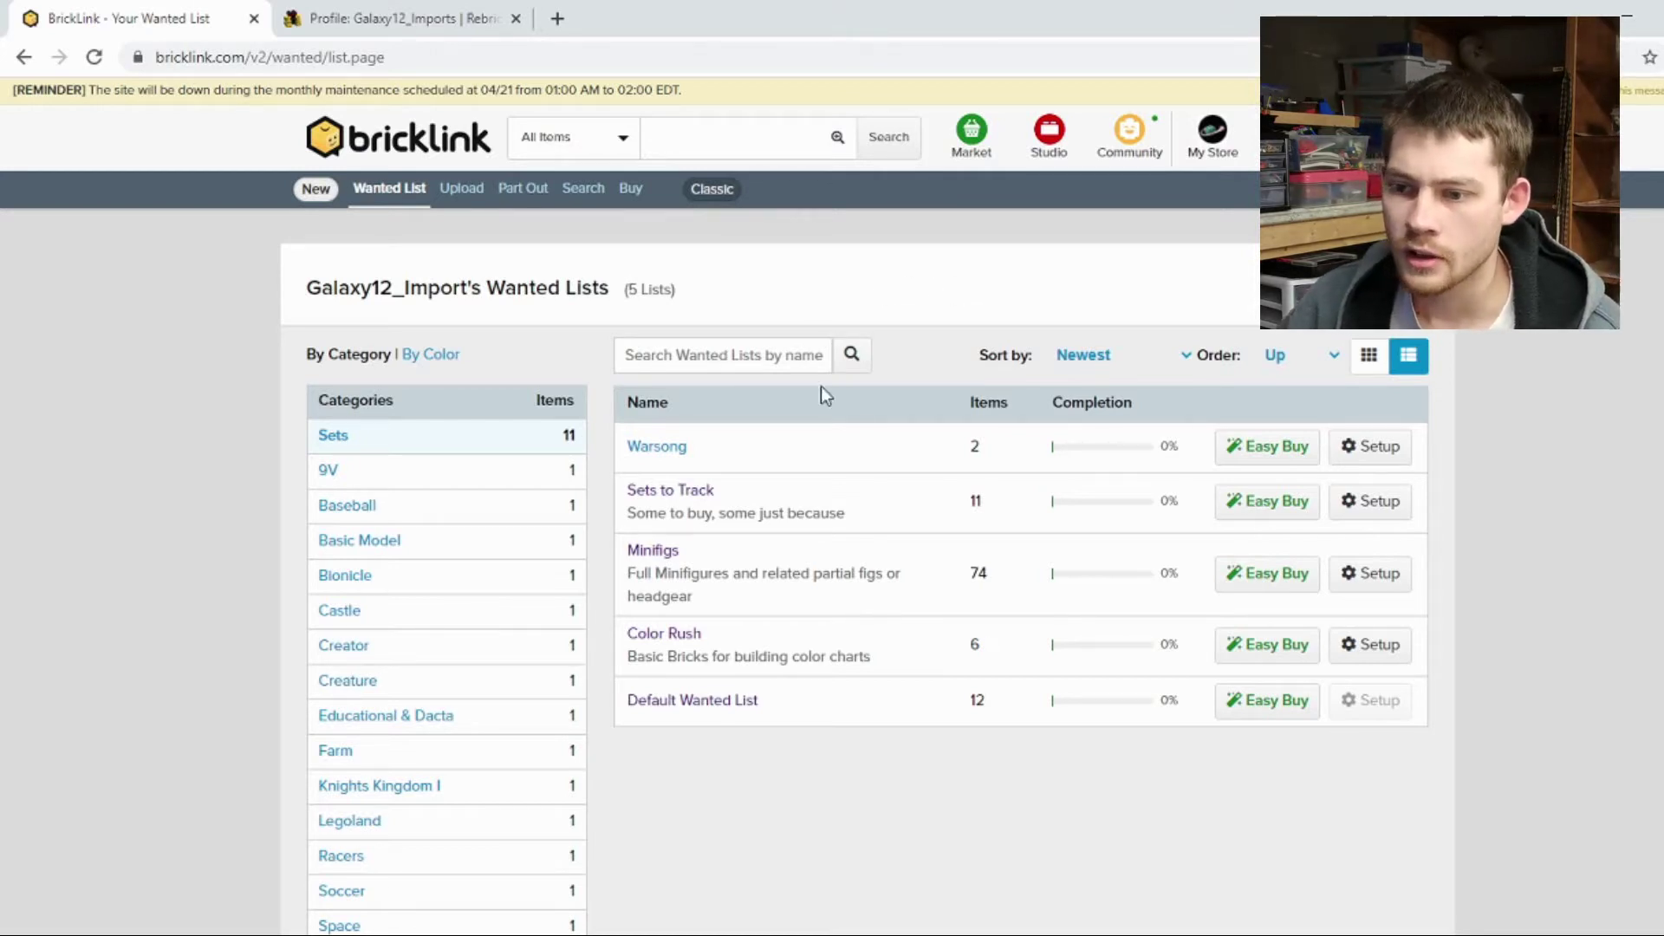
Download the Default Wanted List as Default.xml, then go to the Rebrickable profile.
left_click(691, 707)
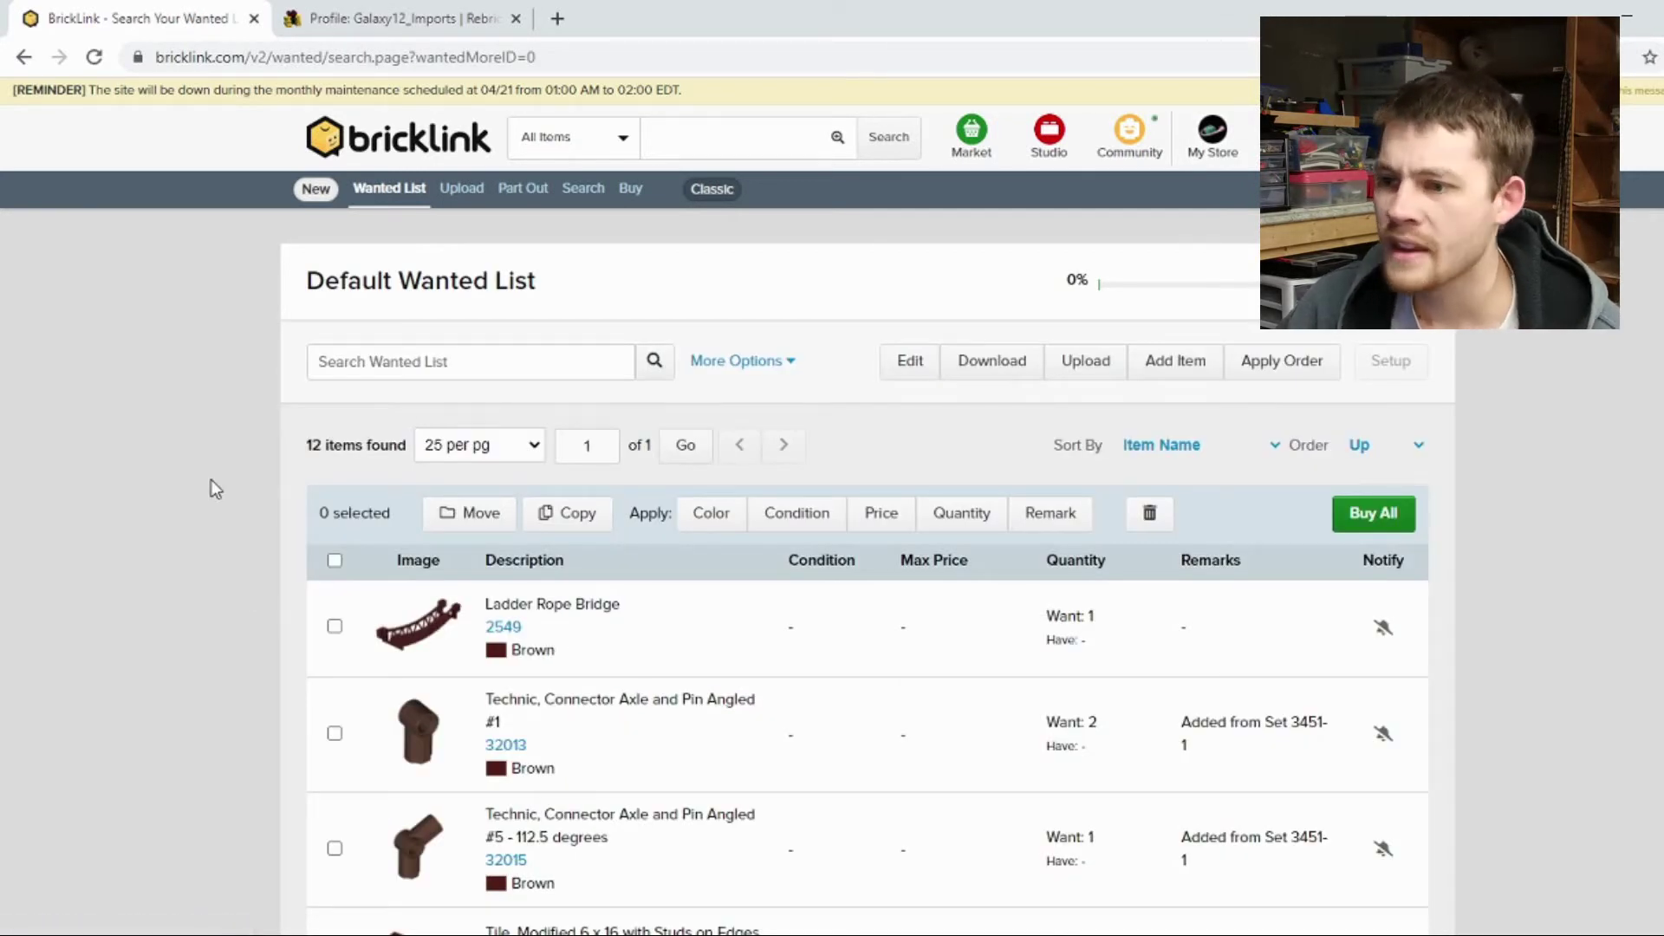
left_click(990, 363)
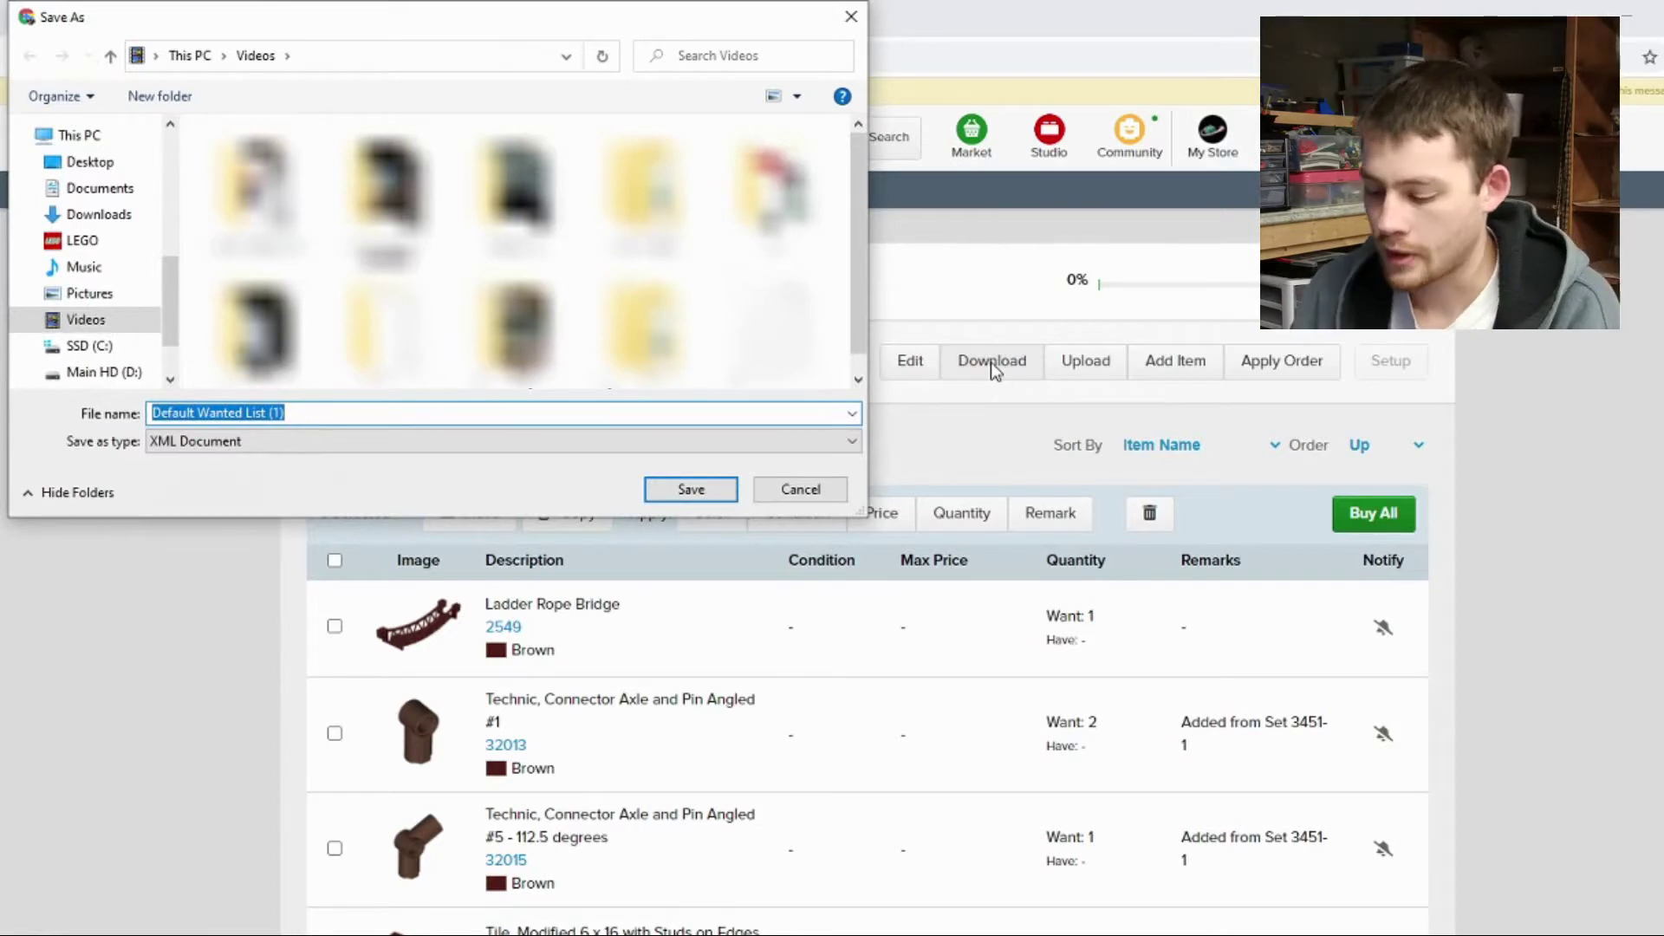
type("Default")
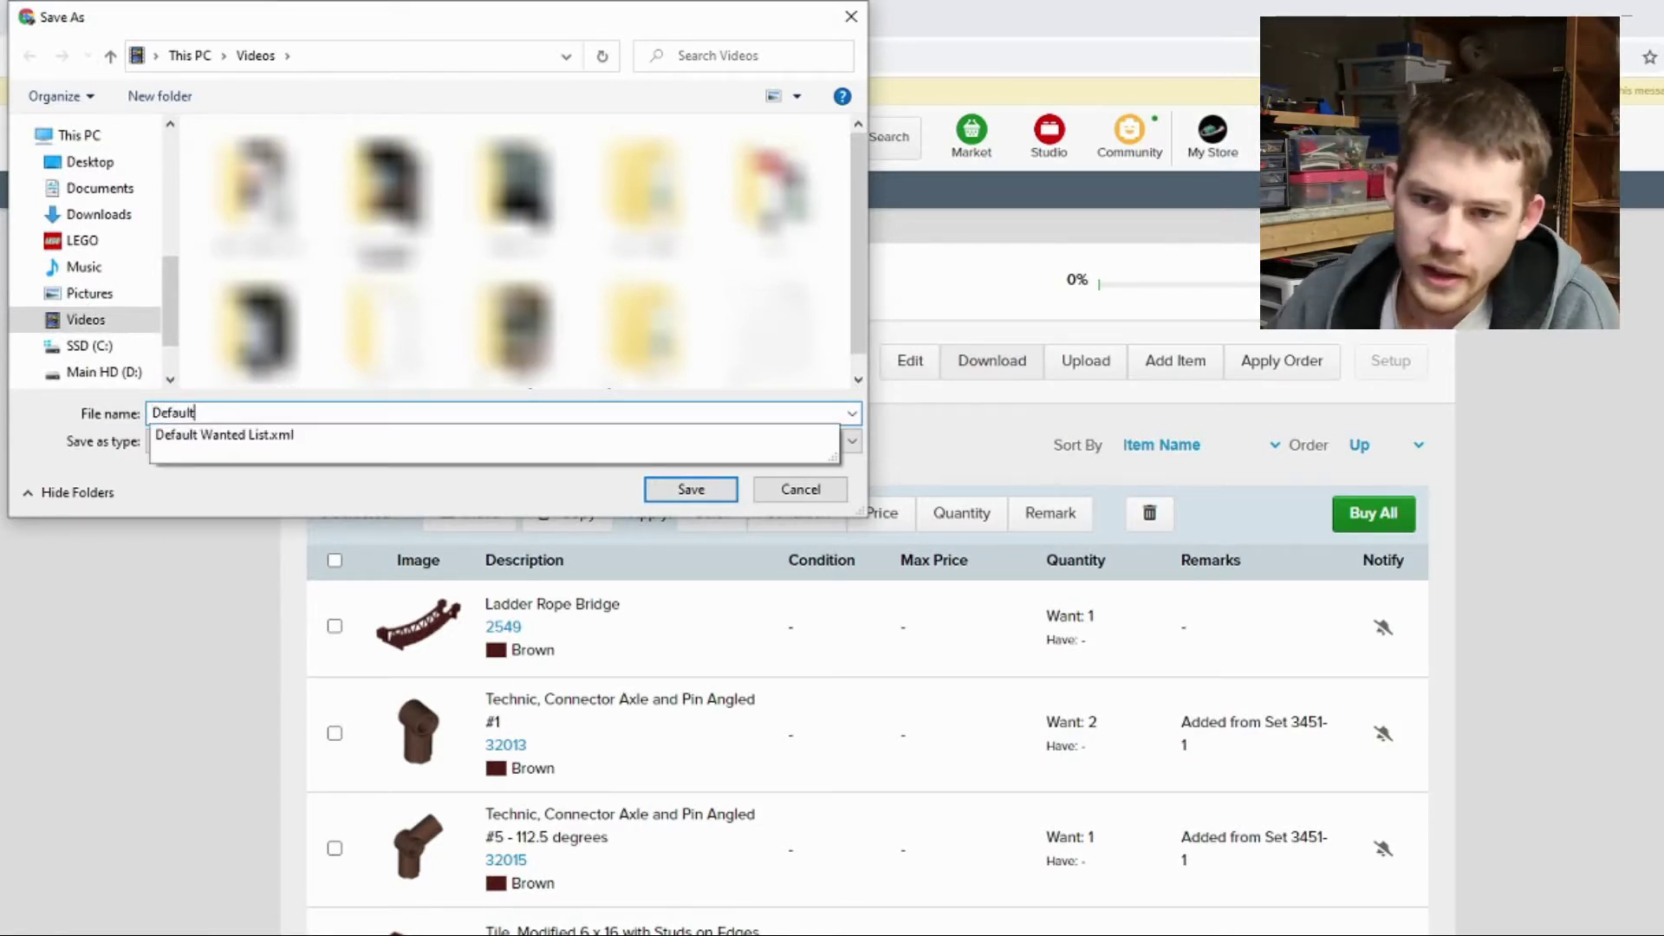
key("Return")
left_click(401, 15)
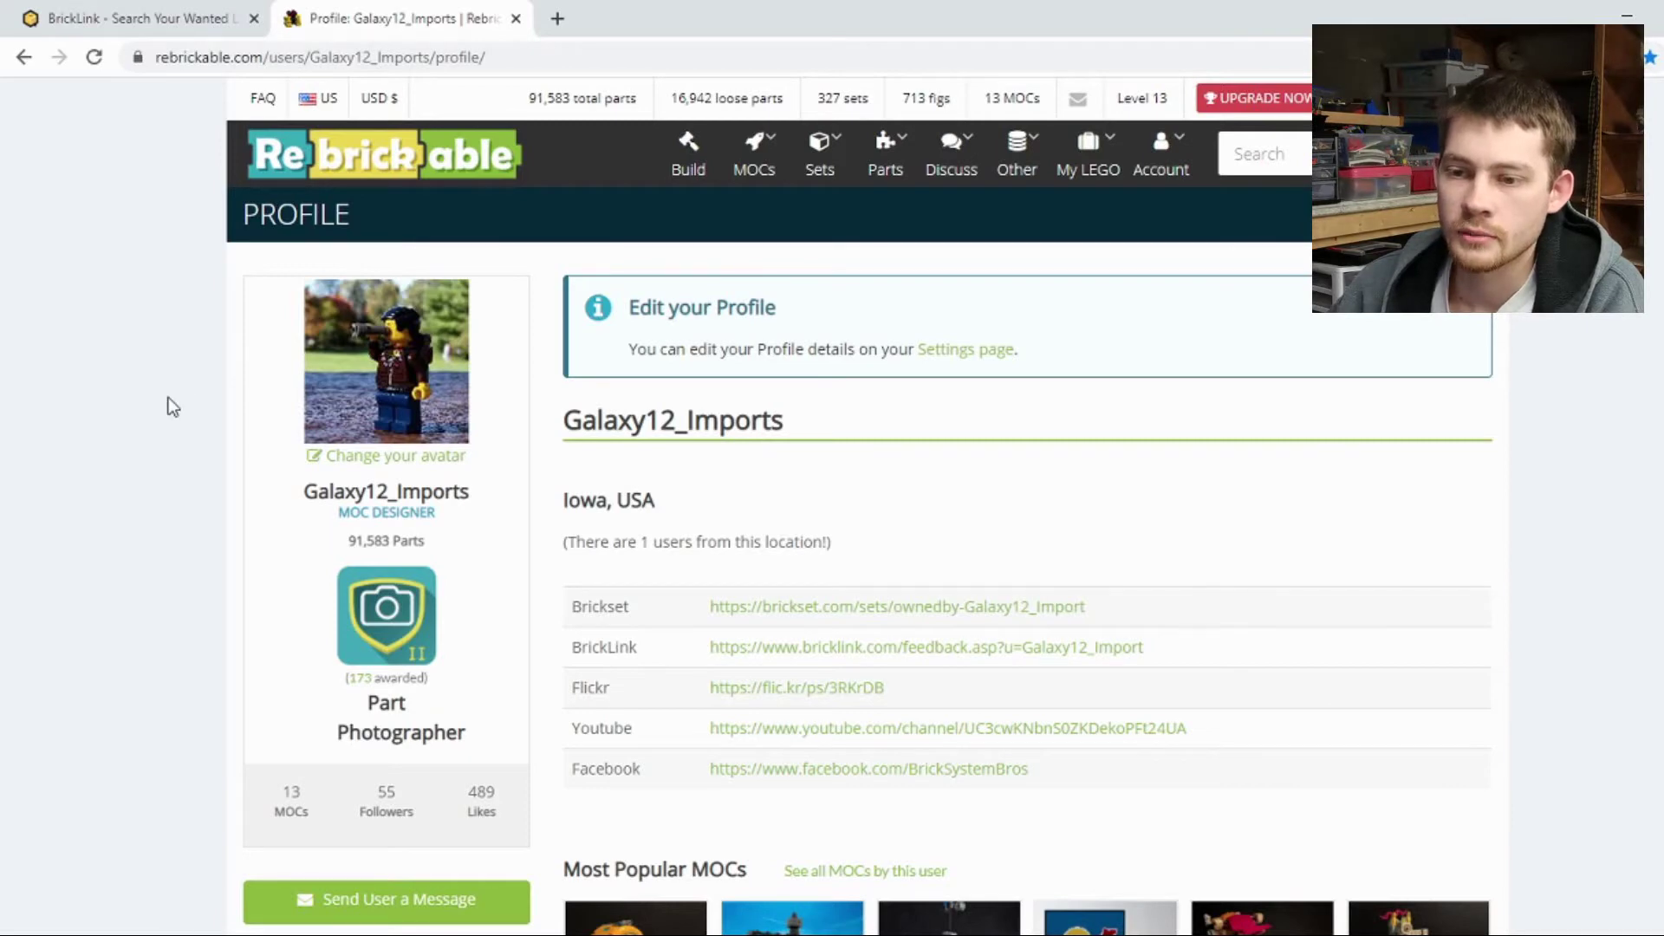
Create a new empty part list from the collection's Part Lists page.
scroll(168, 397, "down", 5)
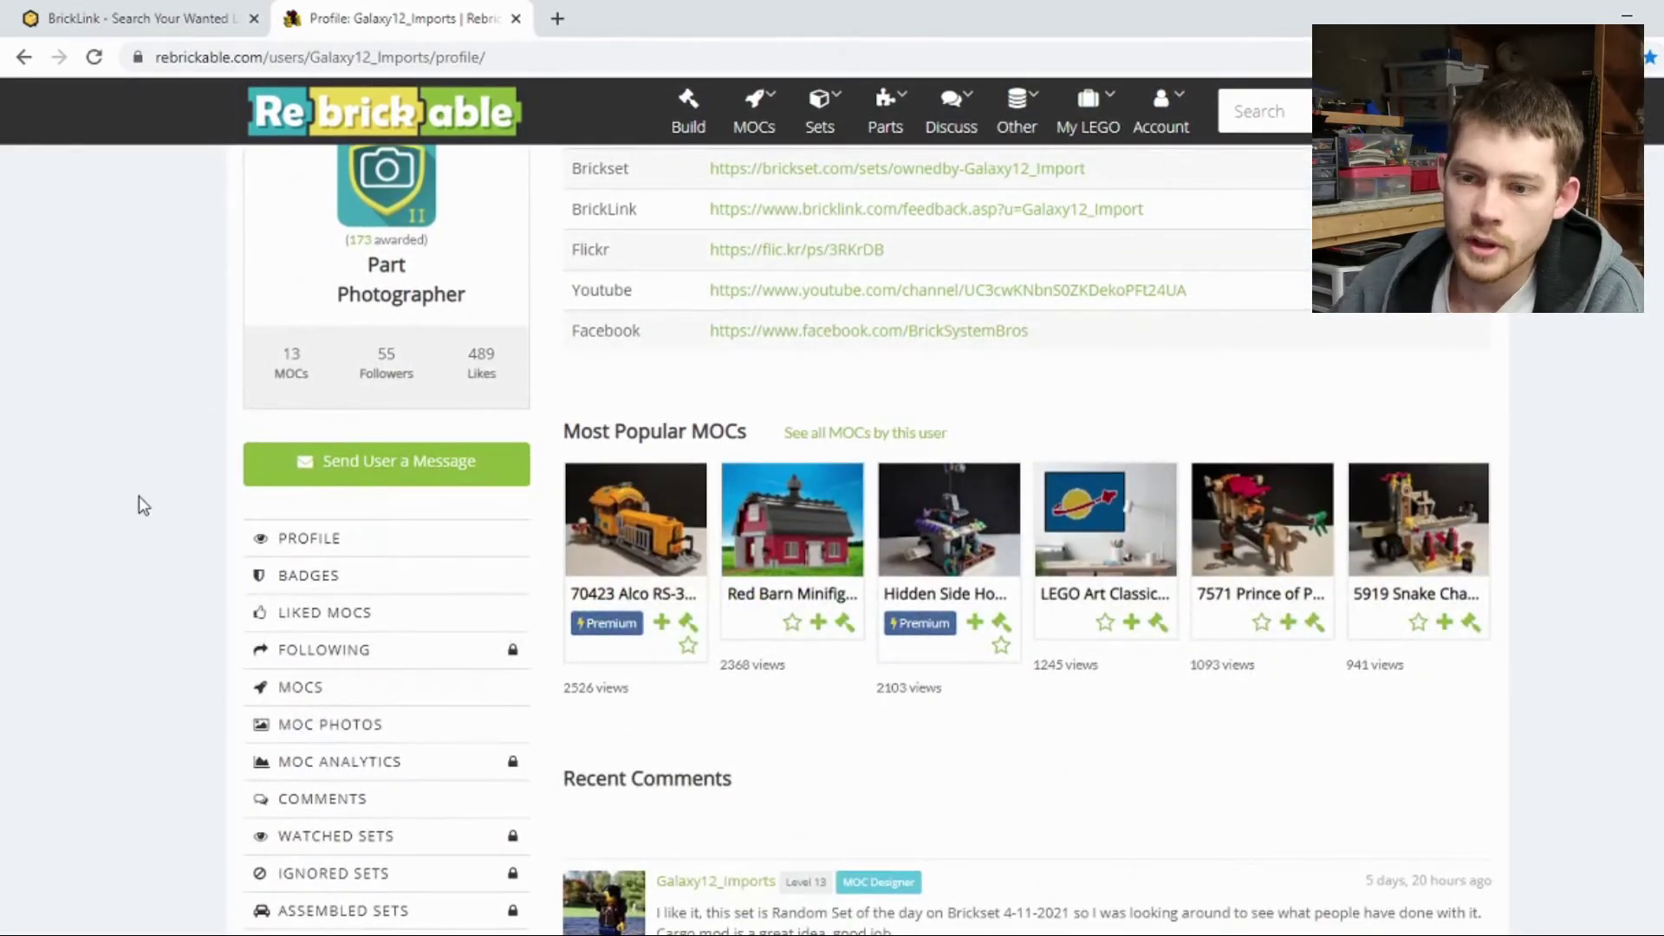
scroll(139, 496, "down", 3)
scroll(154, 503, "up", 8)
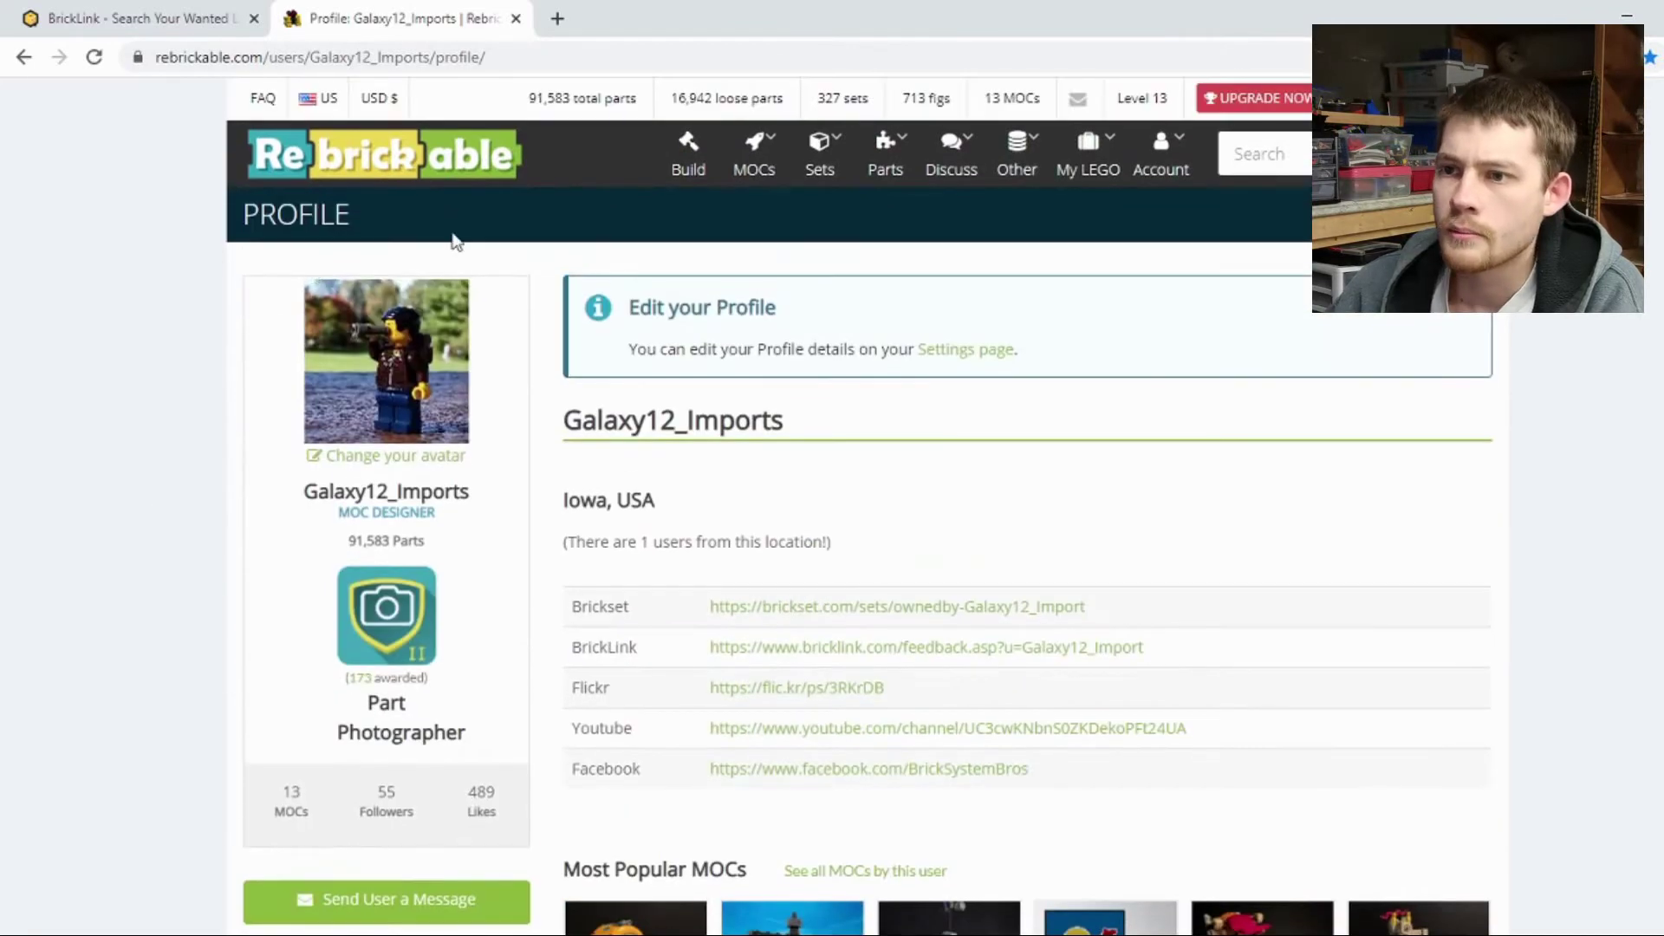
left_click(731, 99)
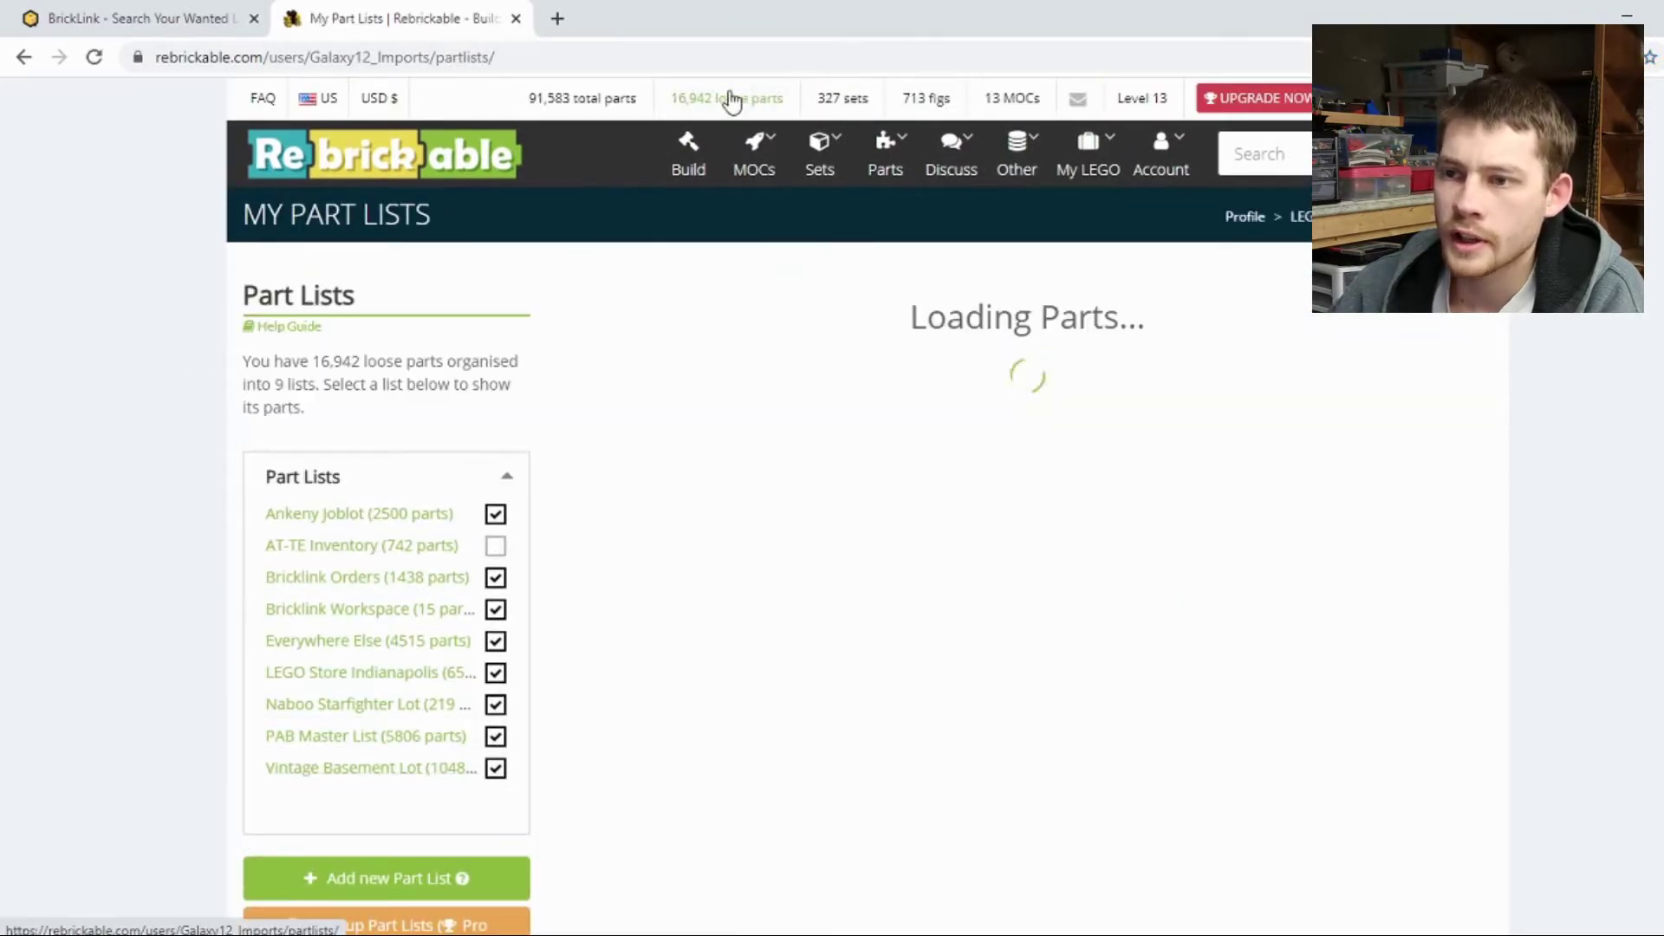
scroll(194, 479, "down", 3)
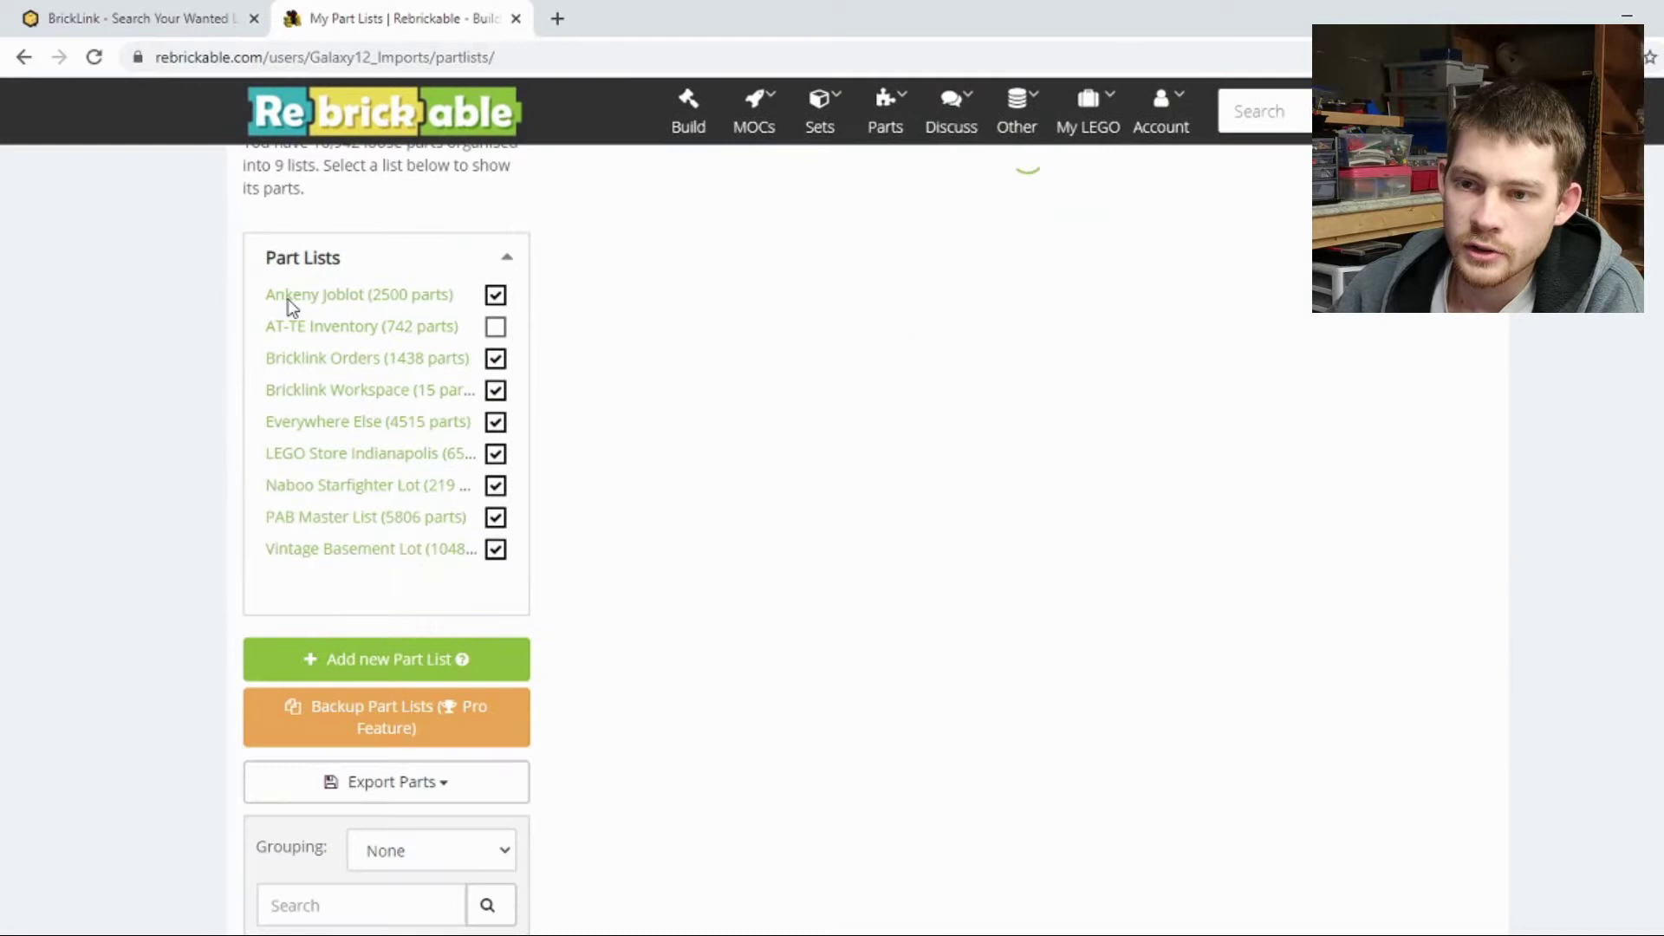
scroll(272, 549, "up", 2)
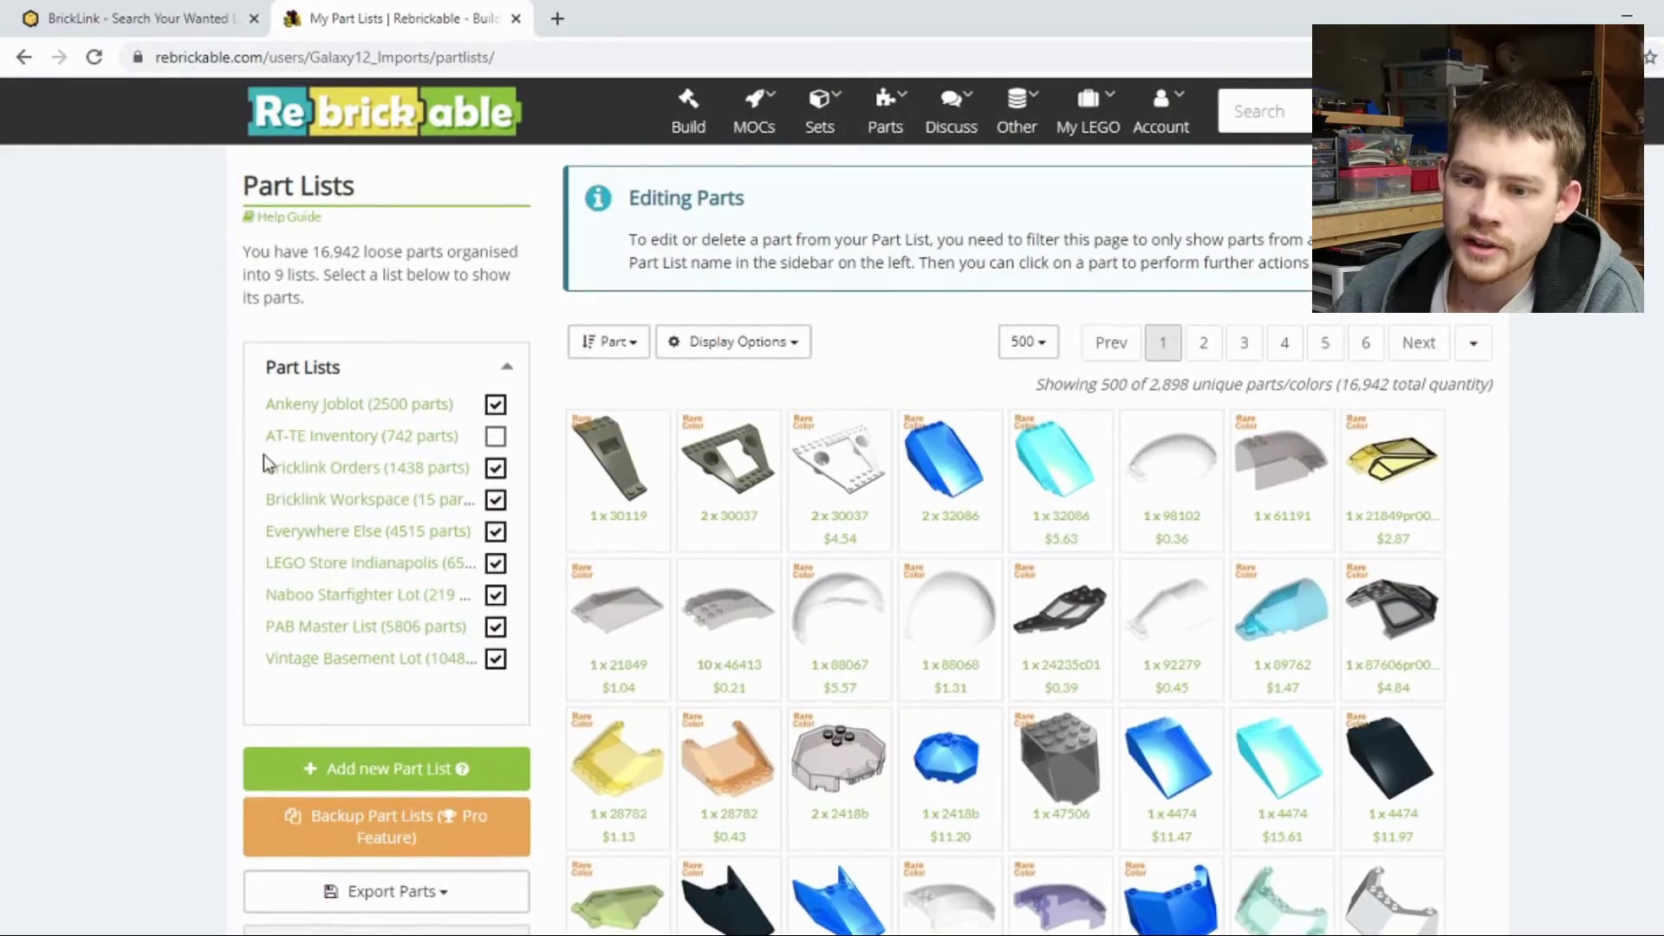
left_click(377, 769)
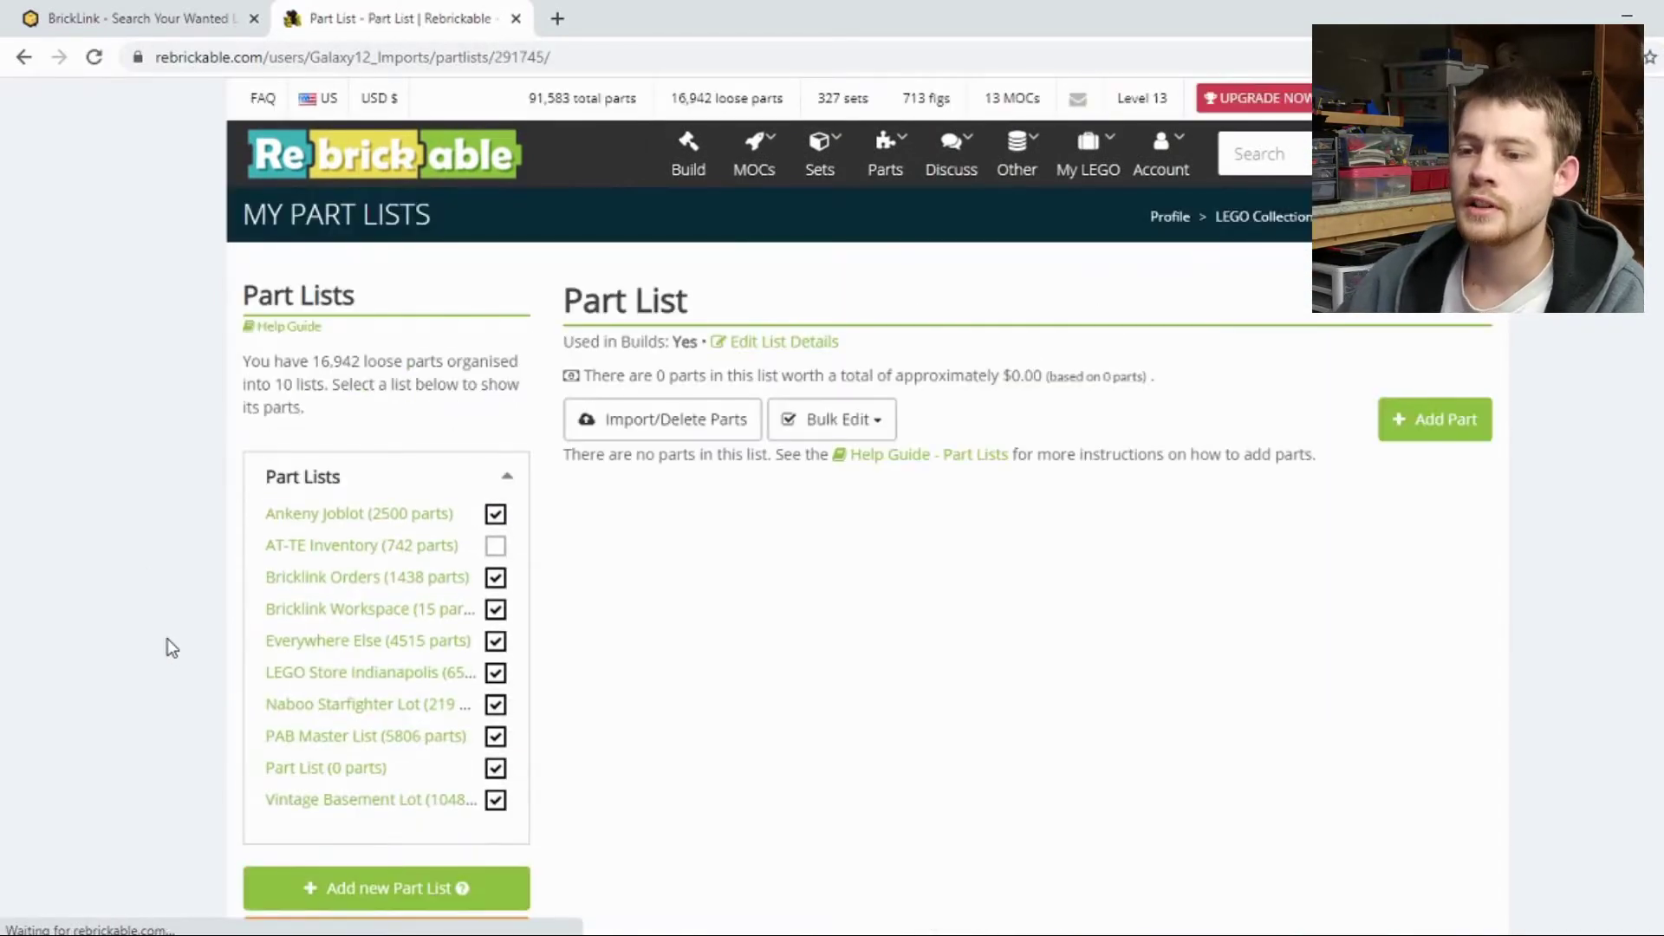
Rename the new part list to 'Bricklink Wanted List' and save it.
left_click(763, 343)
left_click_drag(811, 454, 742, 465)
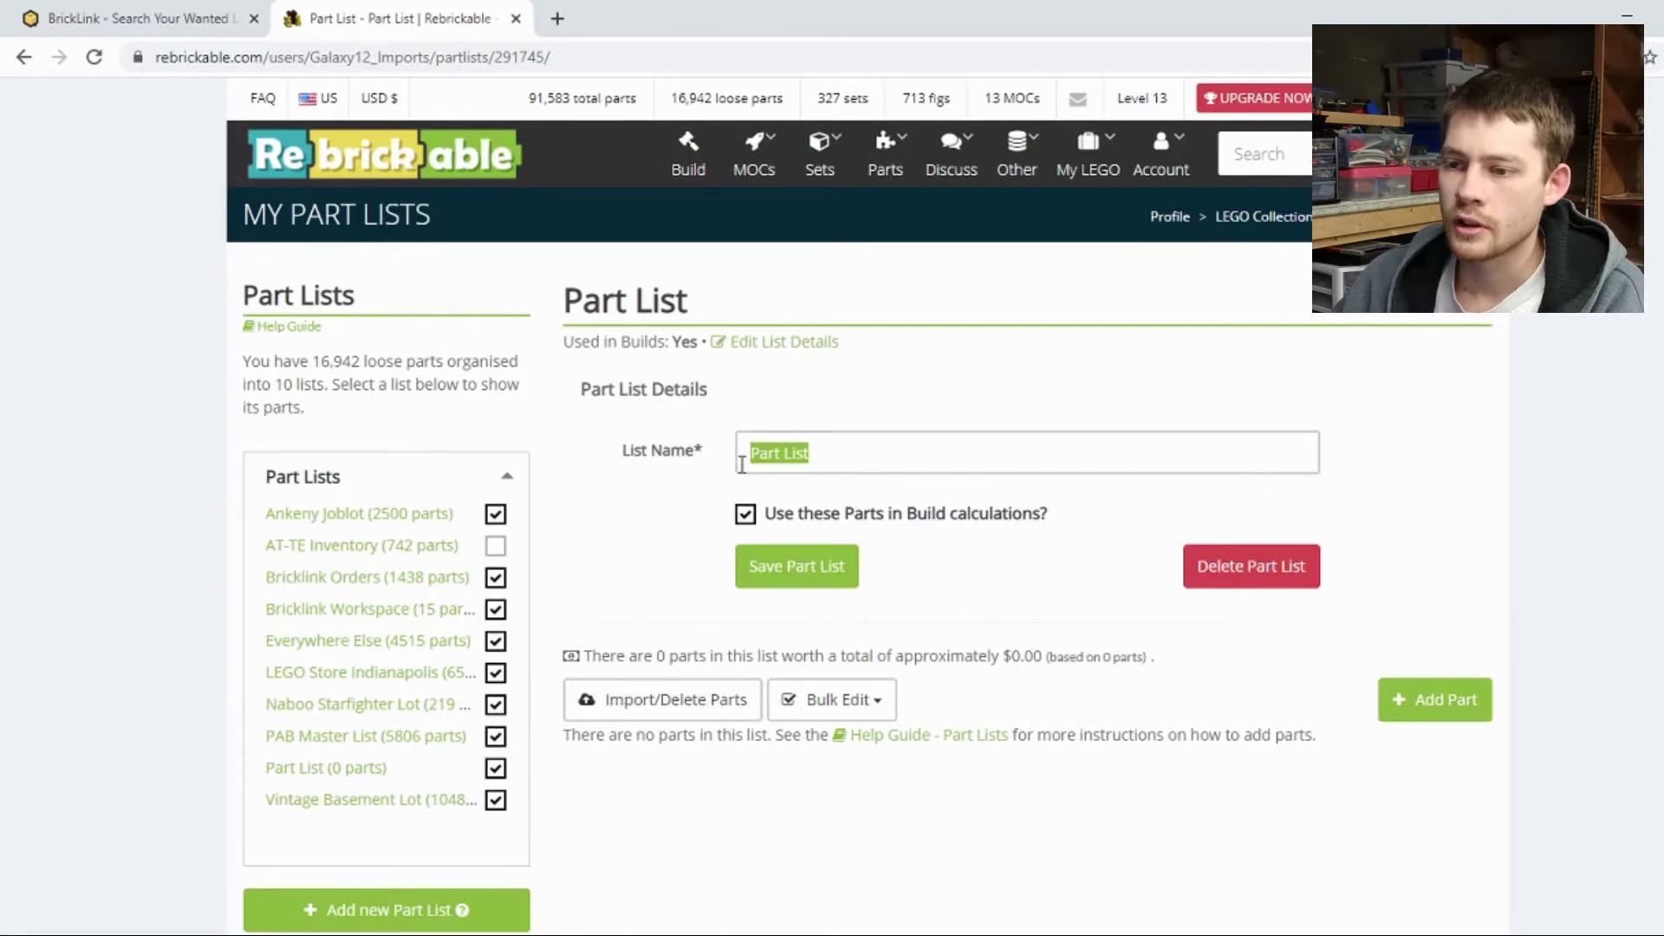
type("Brick")
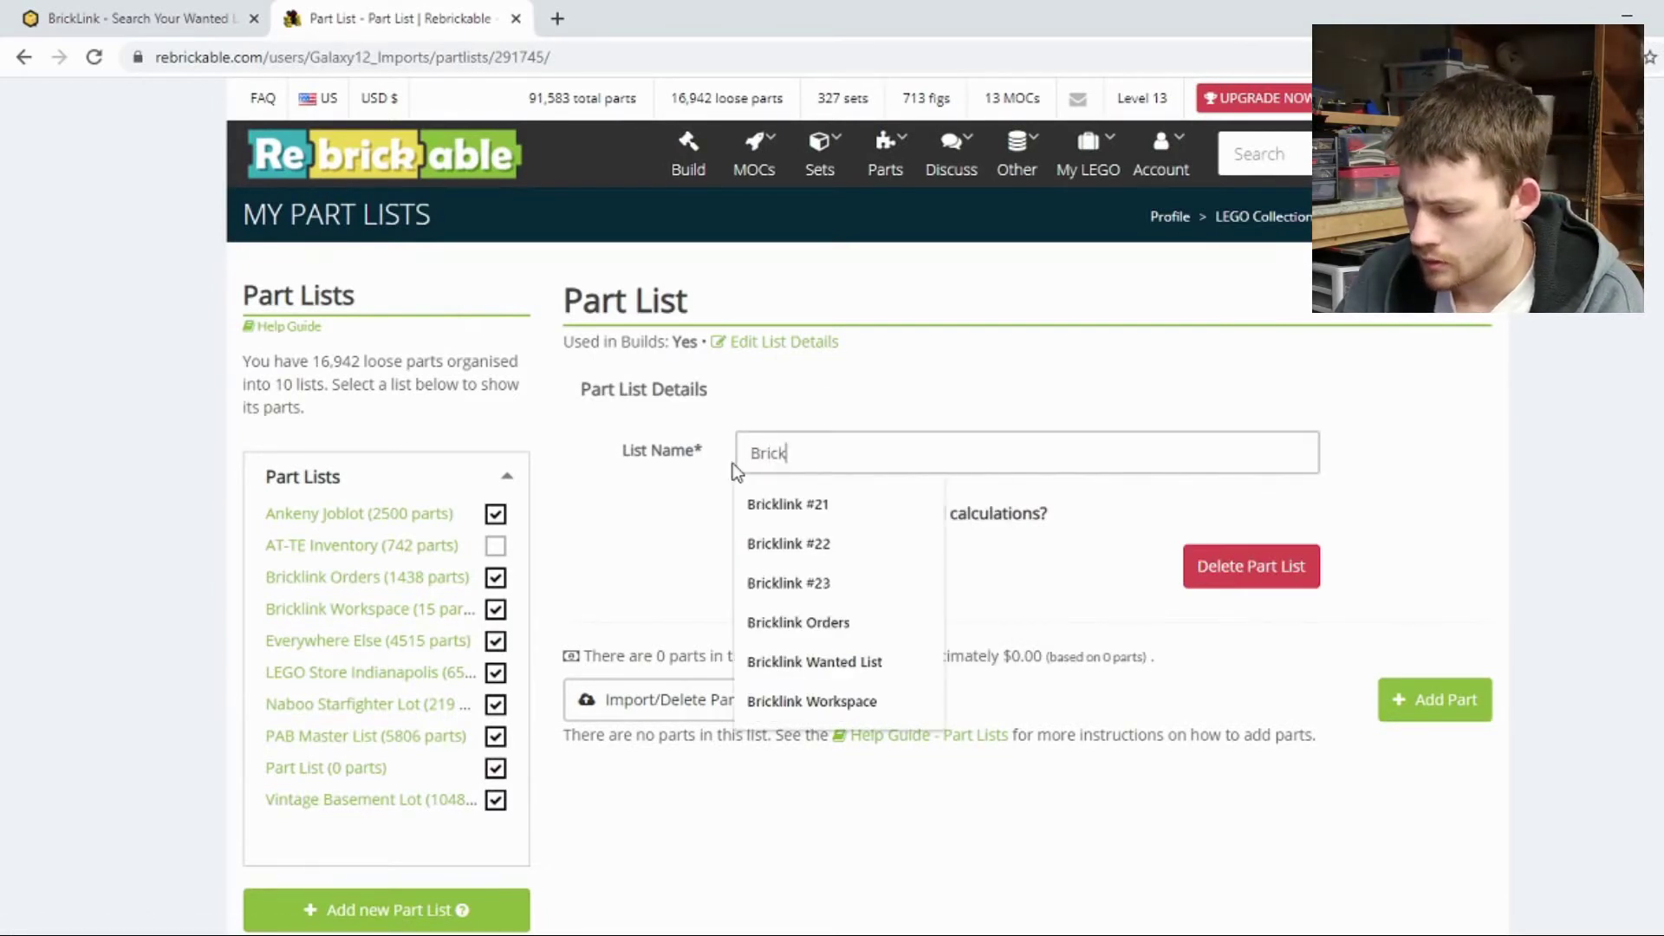
type("link Wanted ")
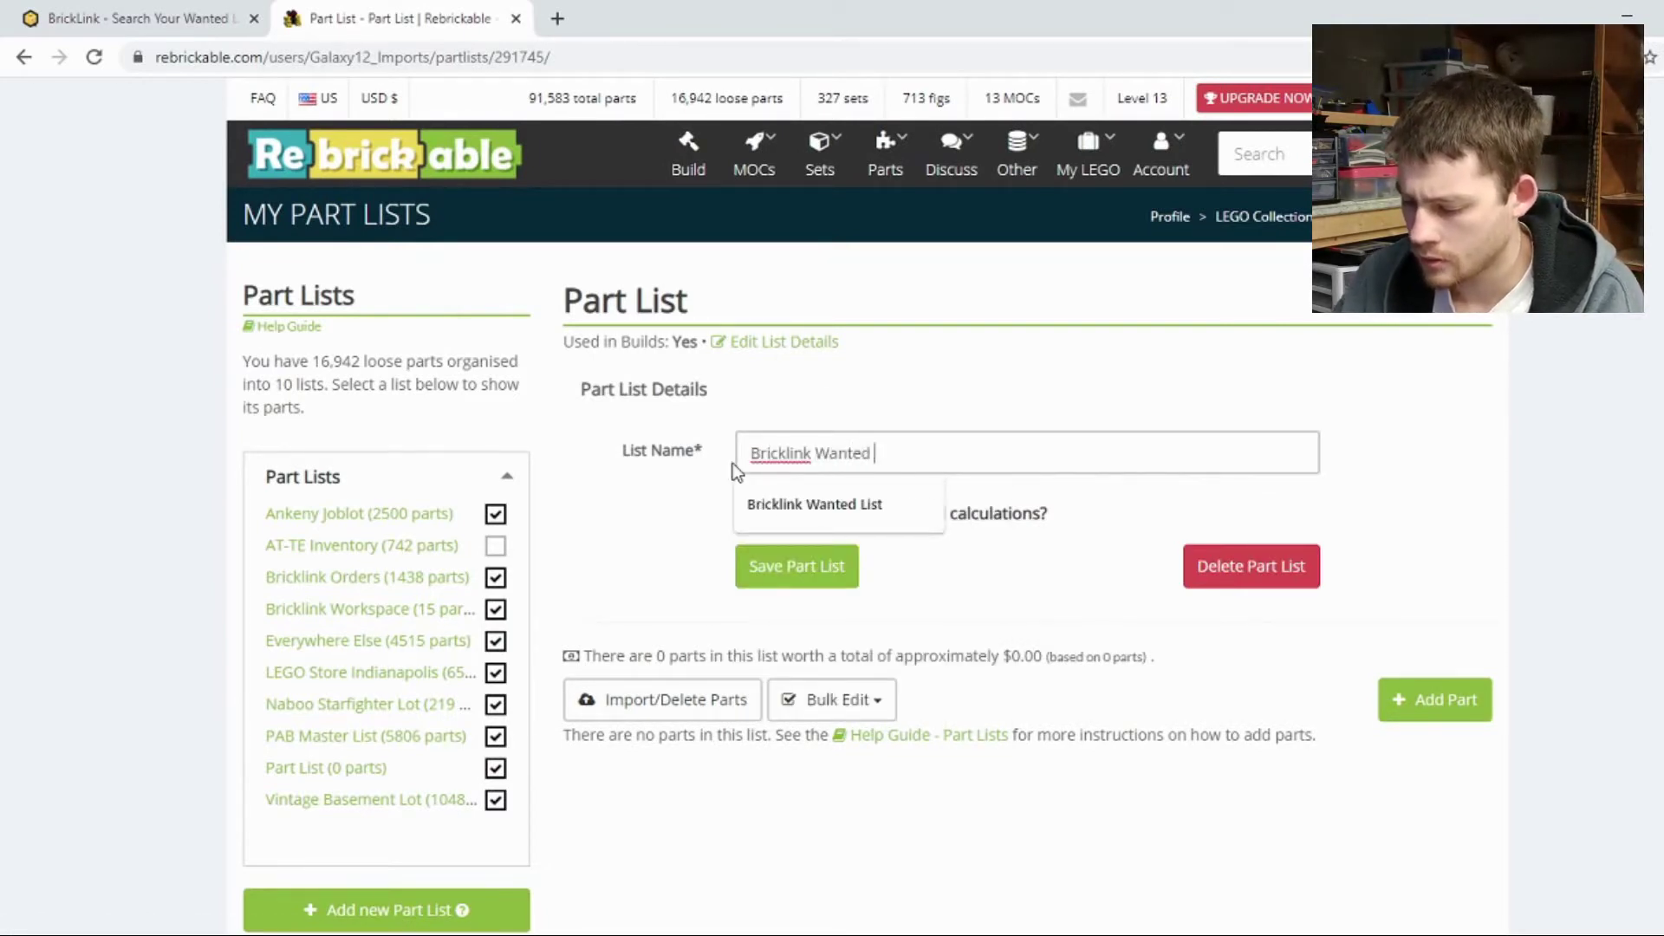
type("List")
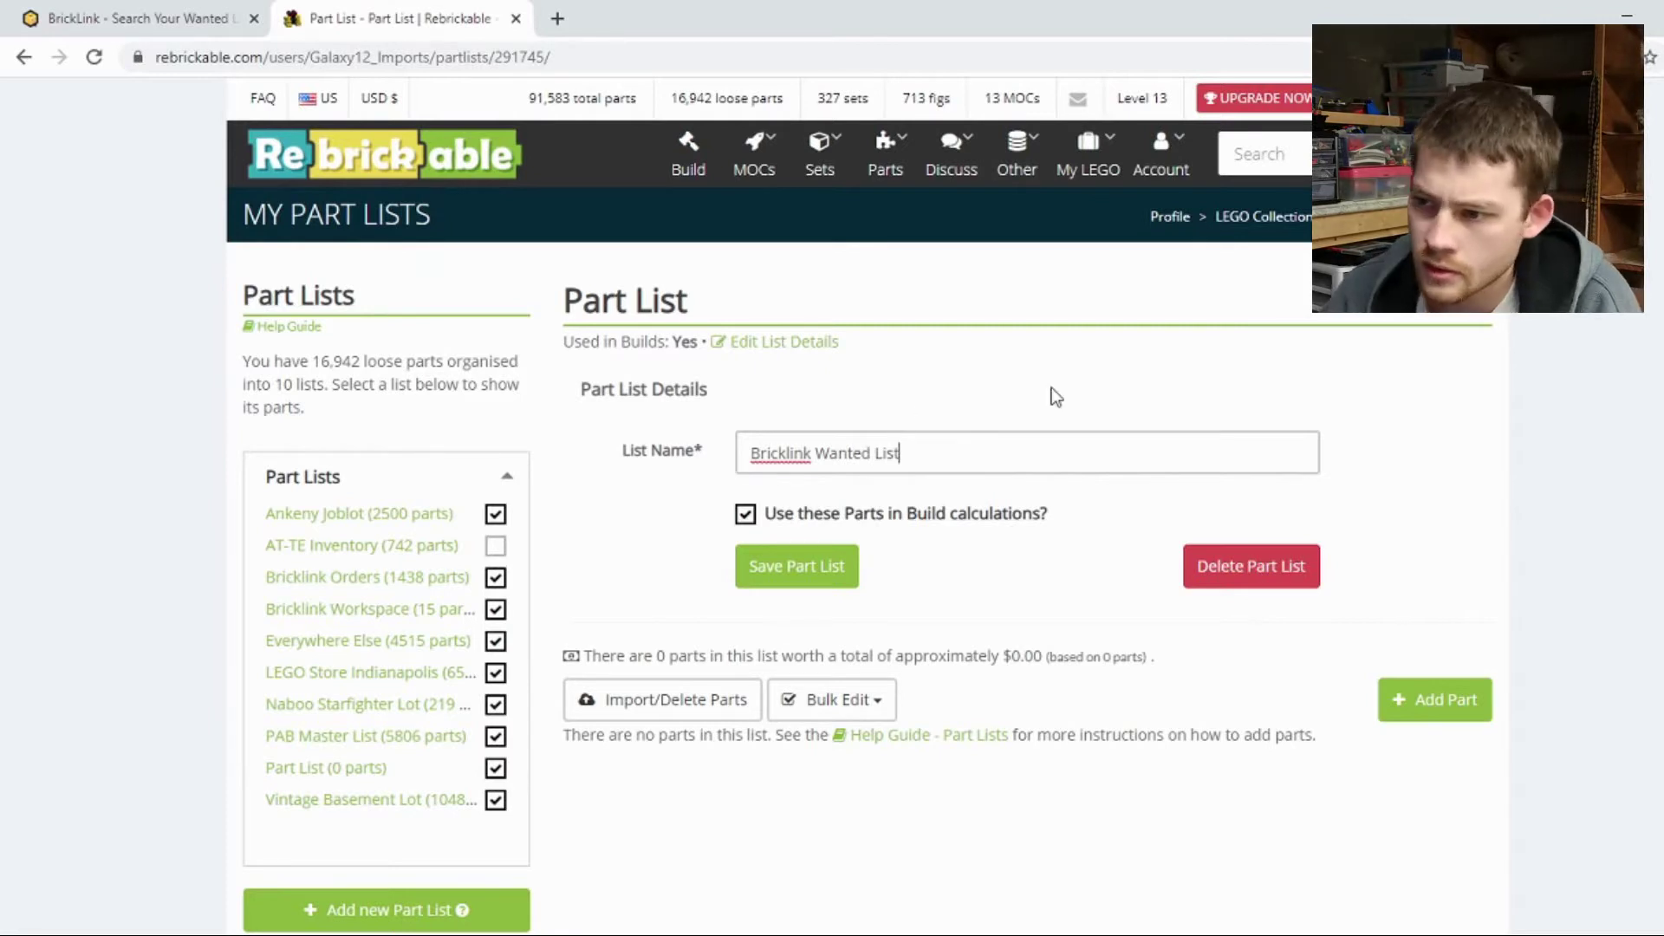
left_click(828, 558)
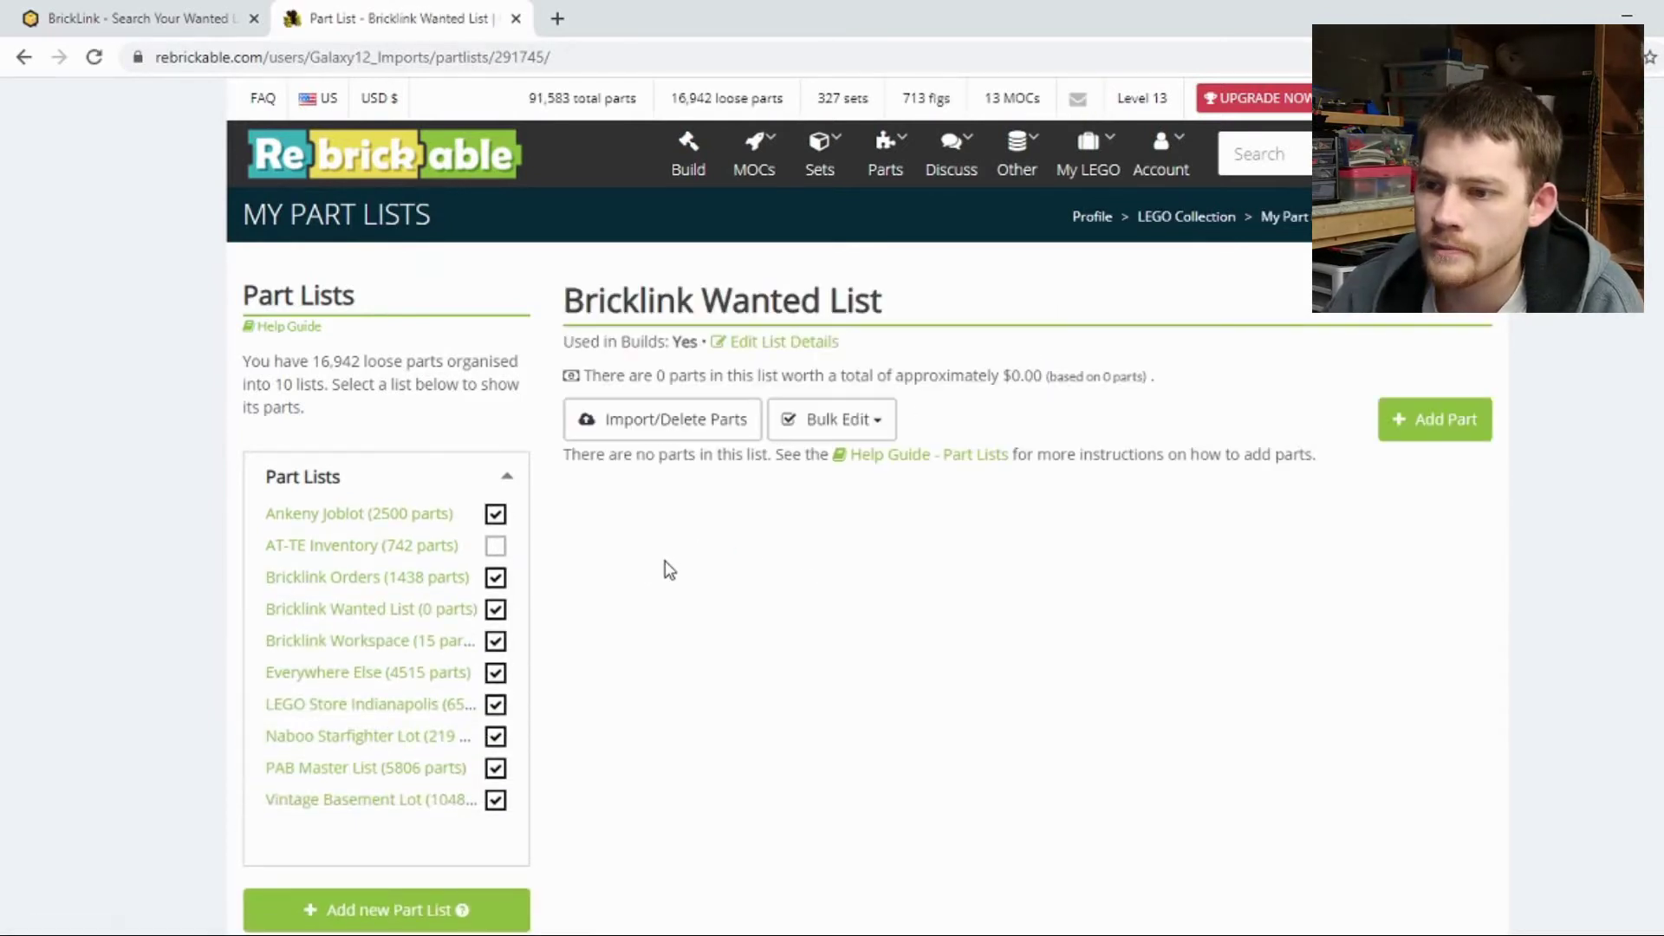
Bring up the Import Parts dialog for the Bricklink Wanted List and review its sections.
left_click(669, 419)
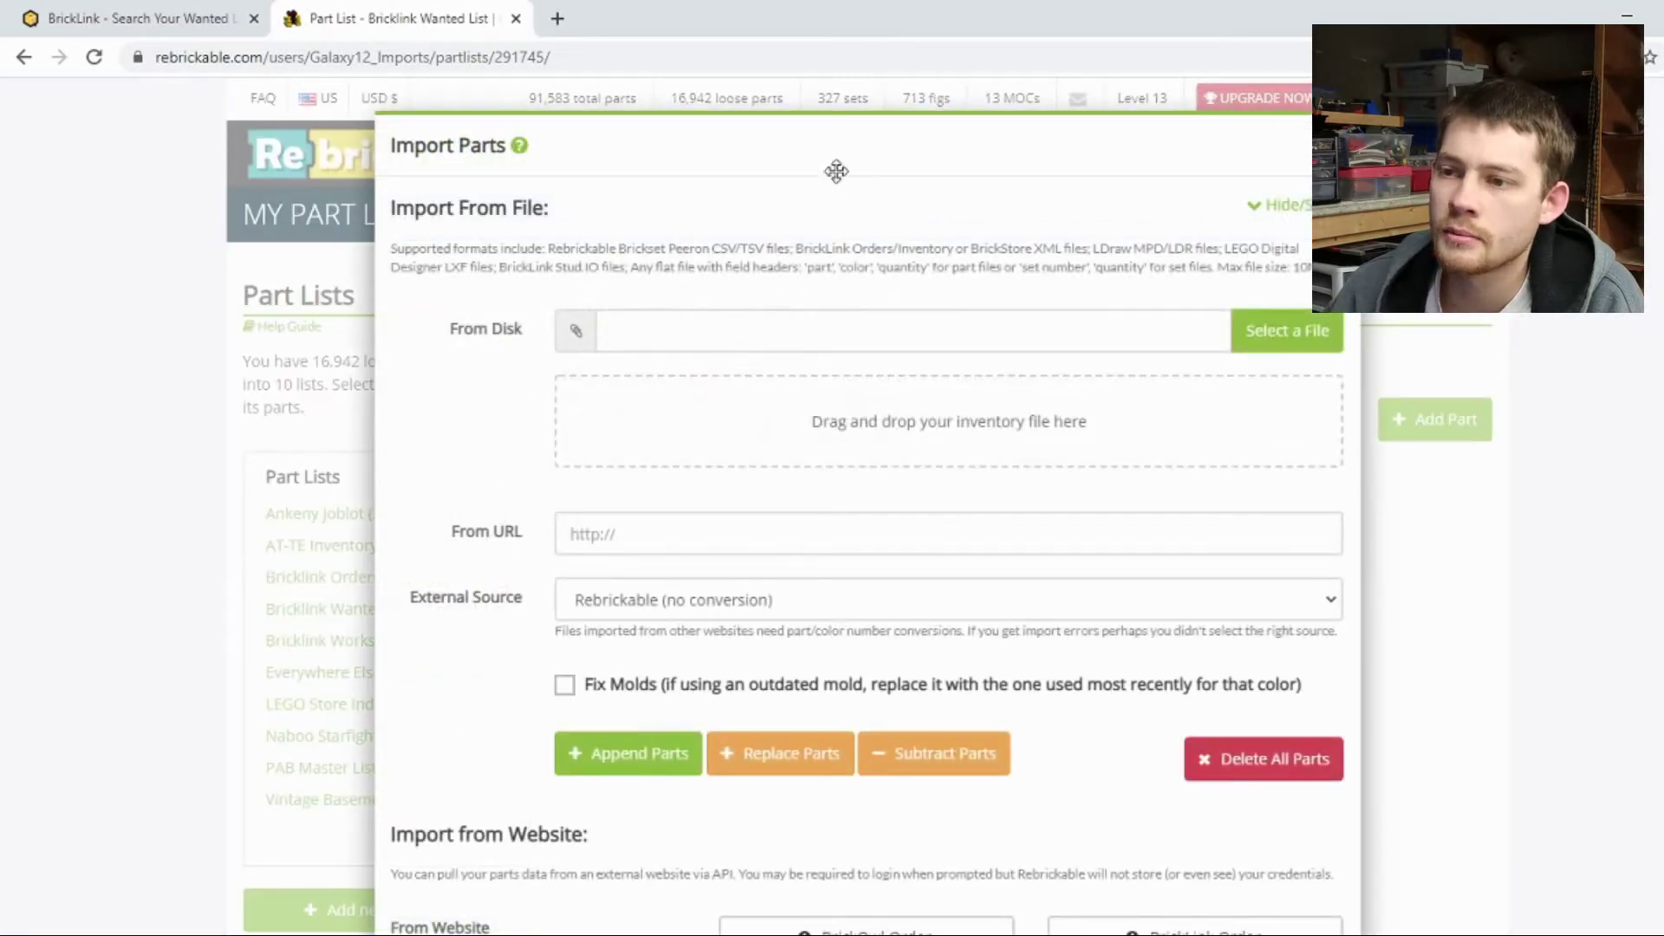
left_click_drag(832, 142, 839, 119)
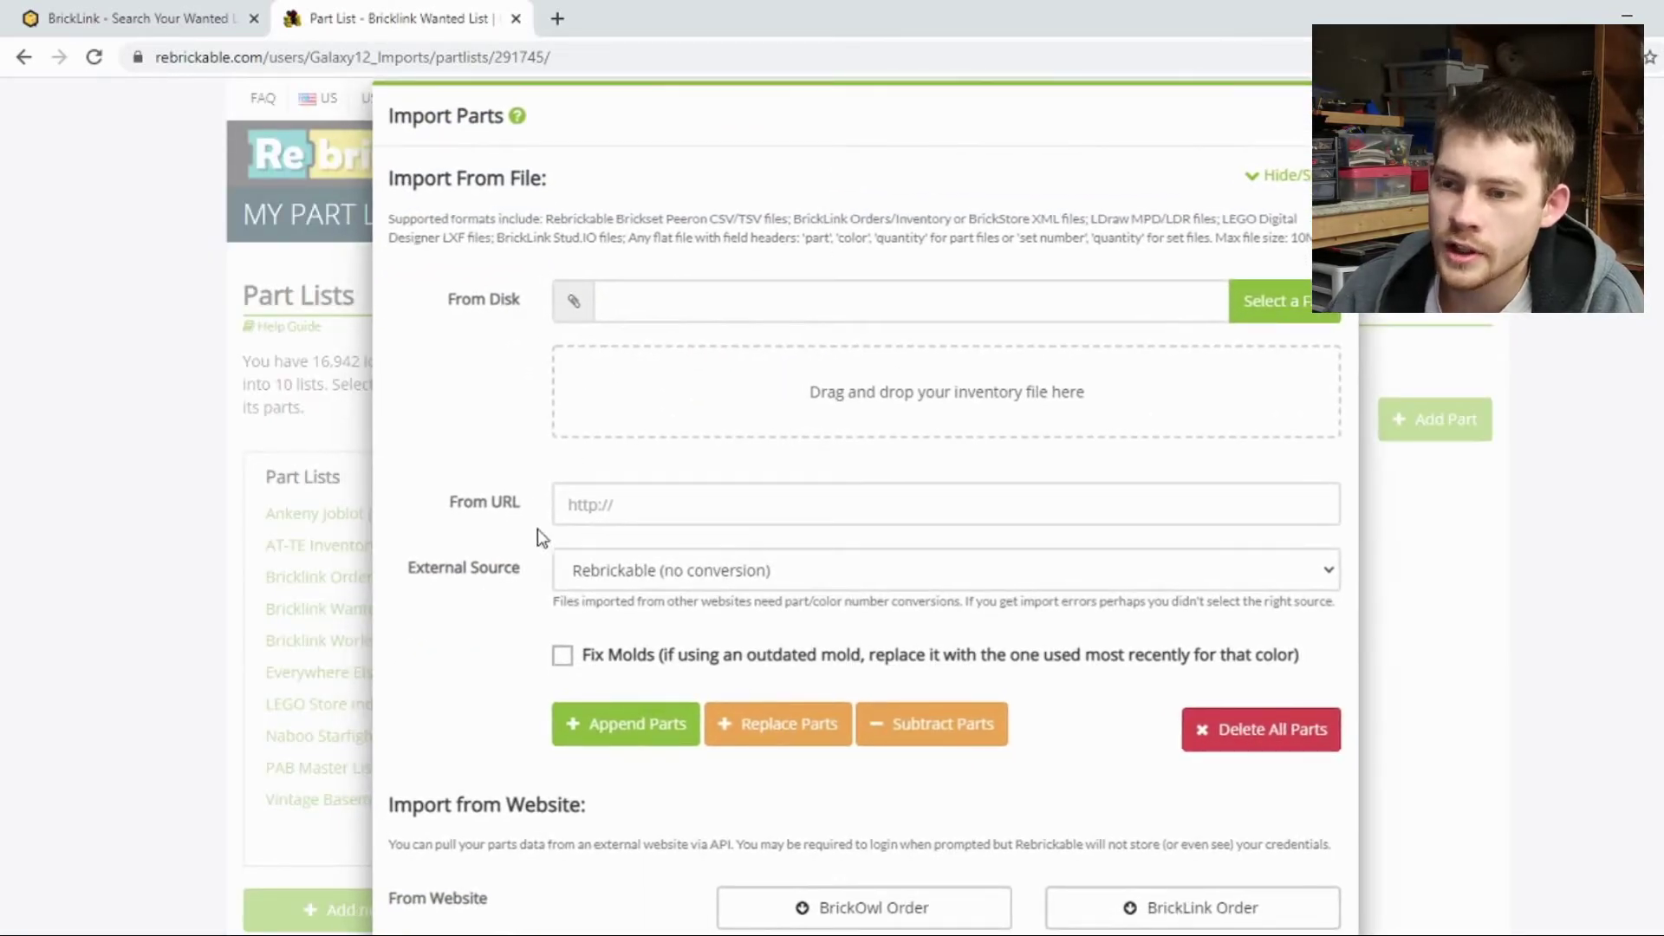
scroll(457, 422, "down", 2)
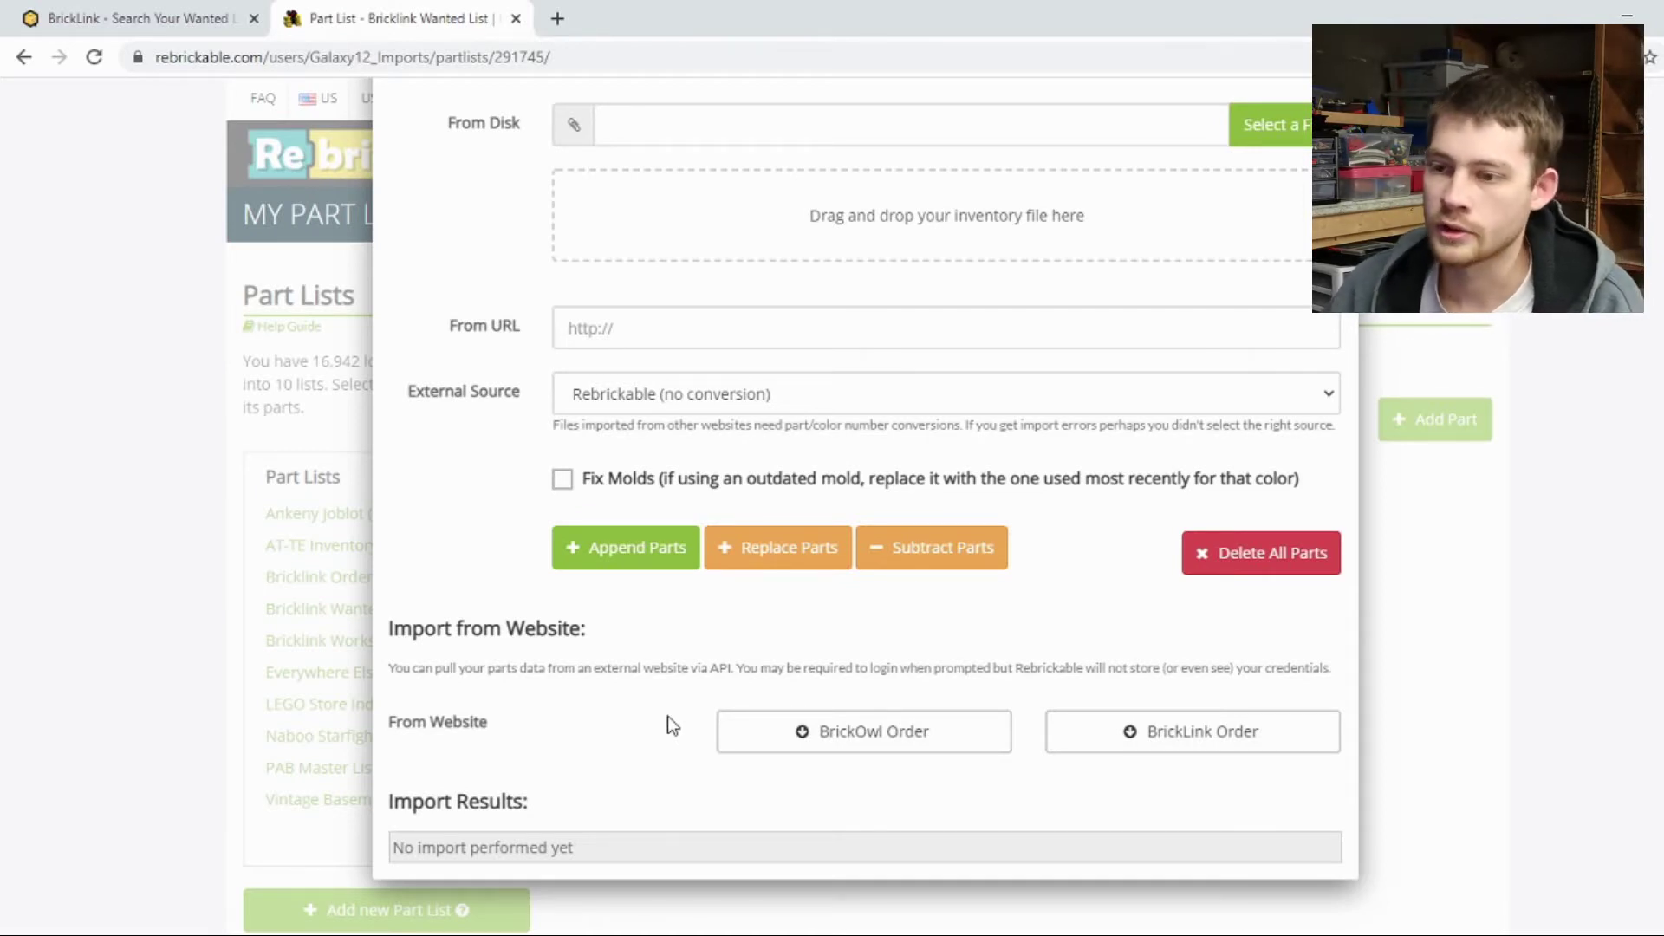
scroll(625, 708, "up", 1)
scroll(629, 716, "up", 2)
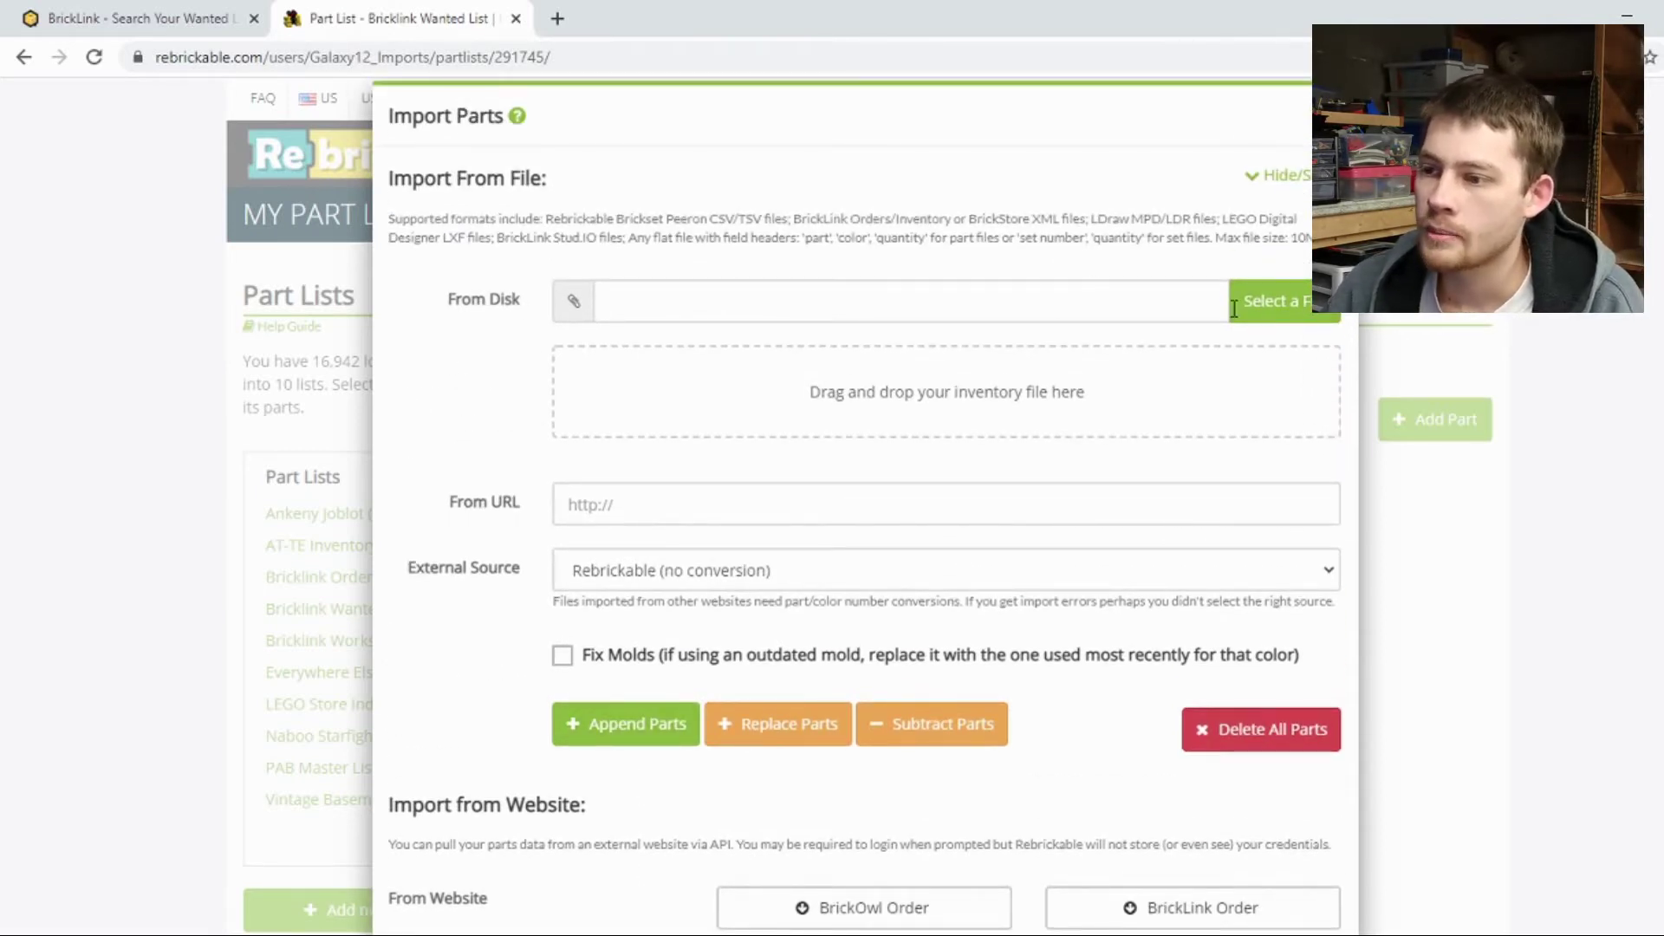
Import Default.xml into the list with Append Parts, then close the dialog.
left_click(1295, 312)
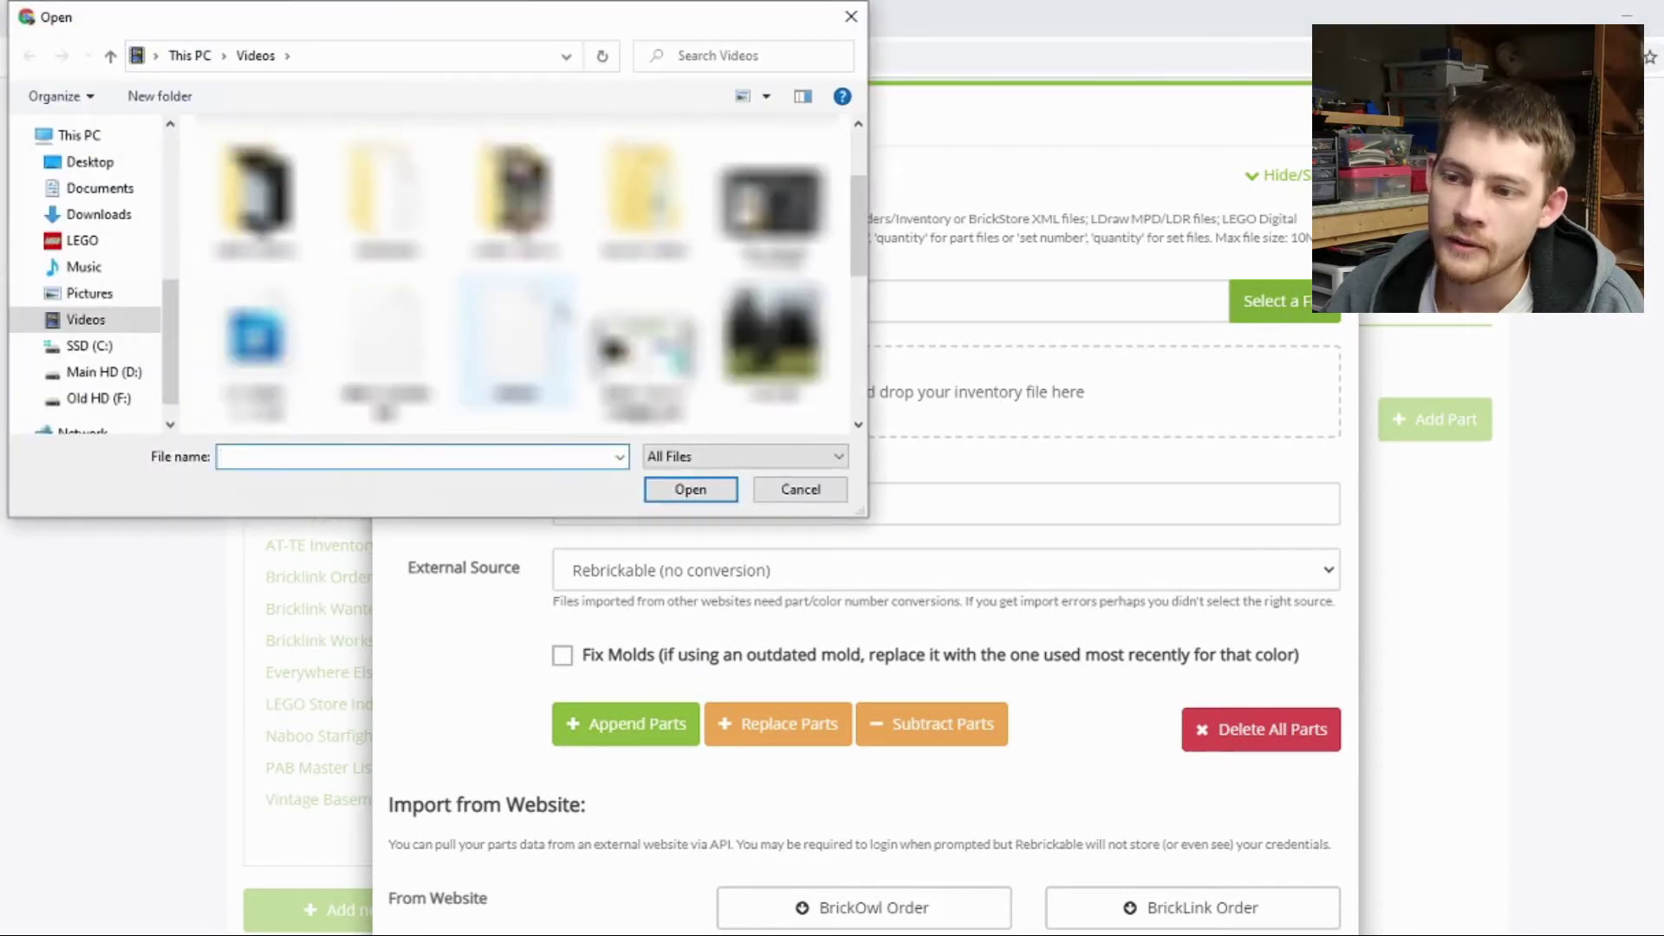
scroll(698, 367, "down", 2)
left_click(515, 216)
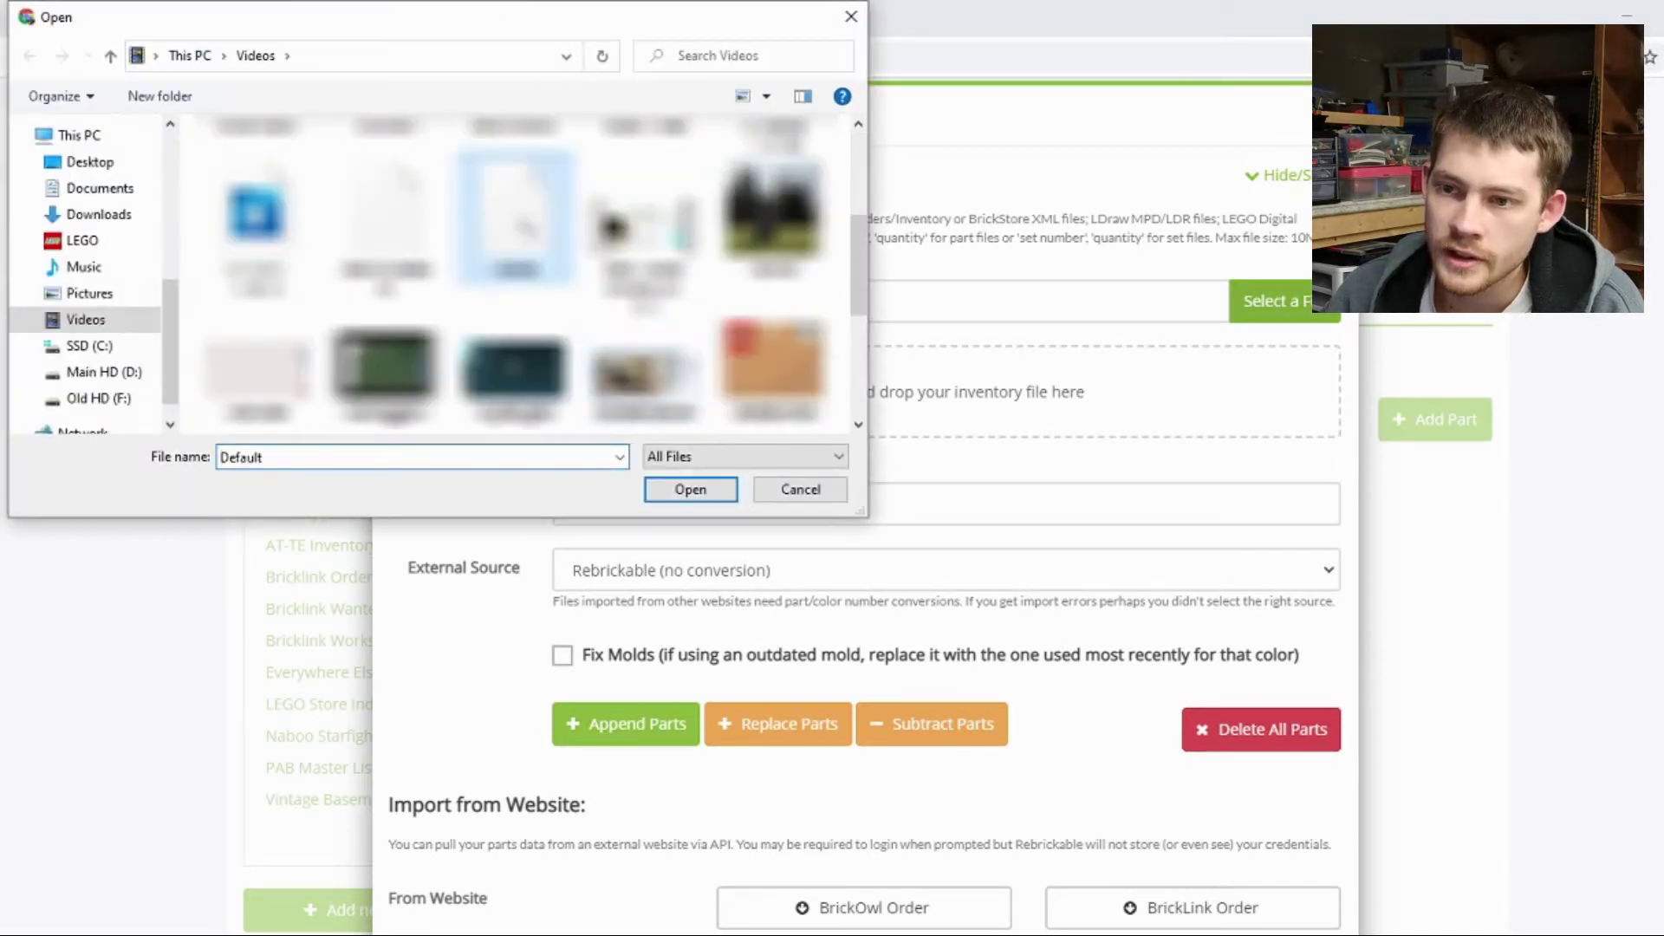
left_click(690, 487)
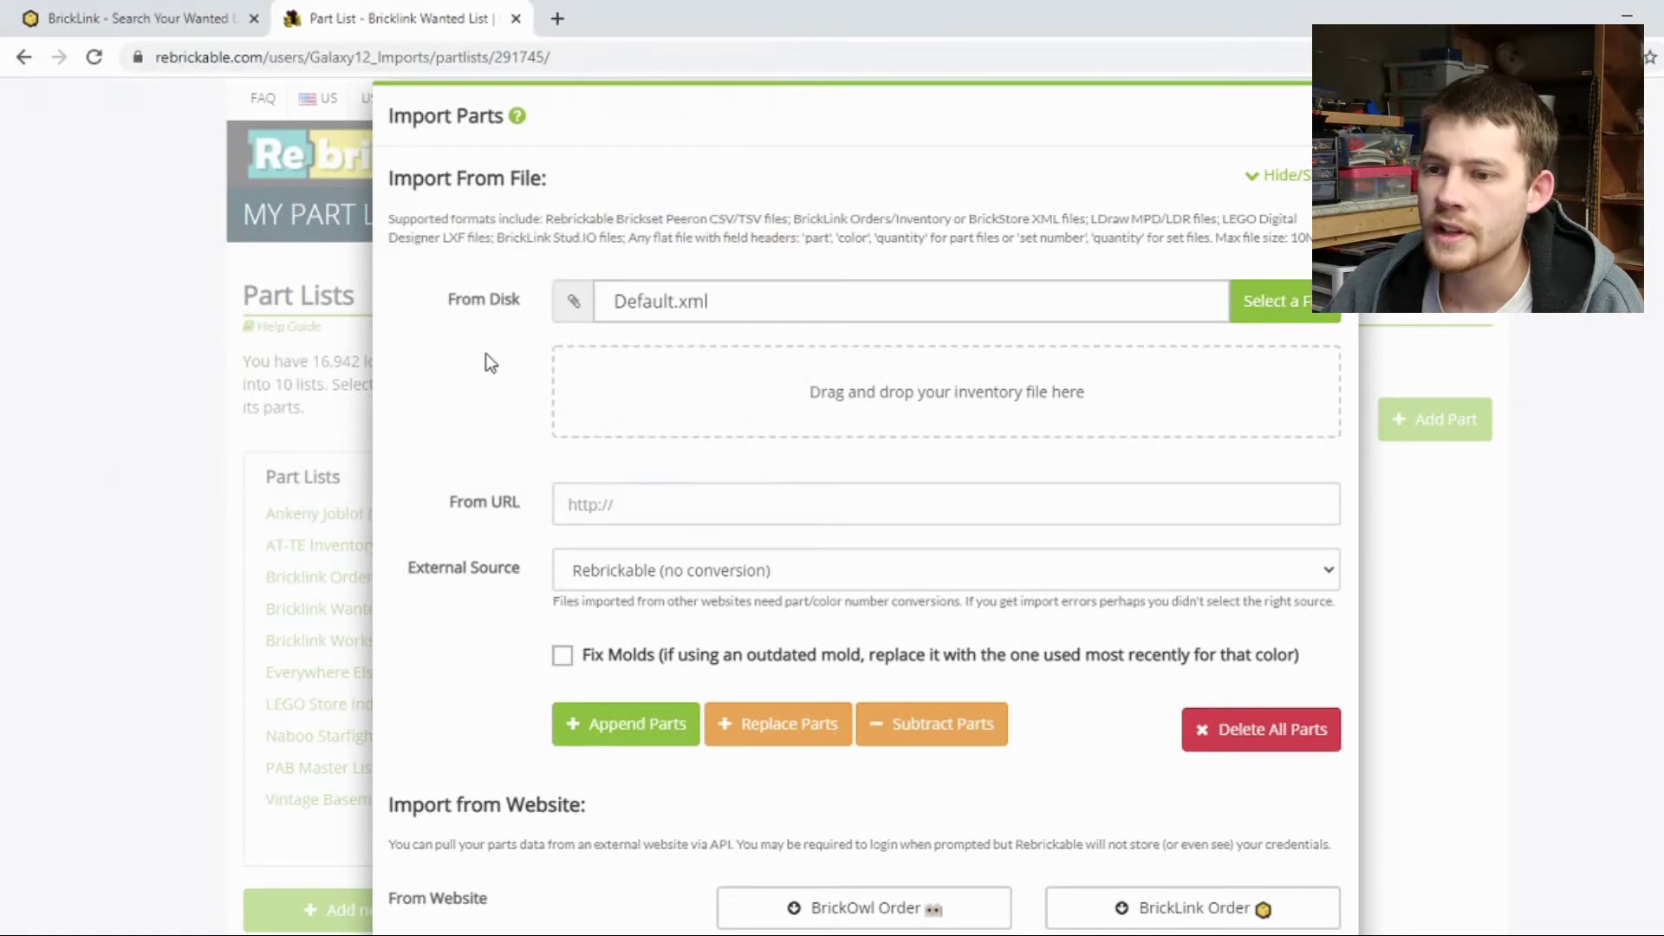
scroll(486, 459, "down", 2)
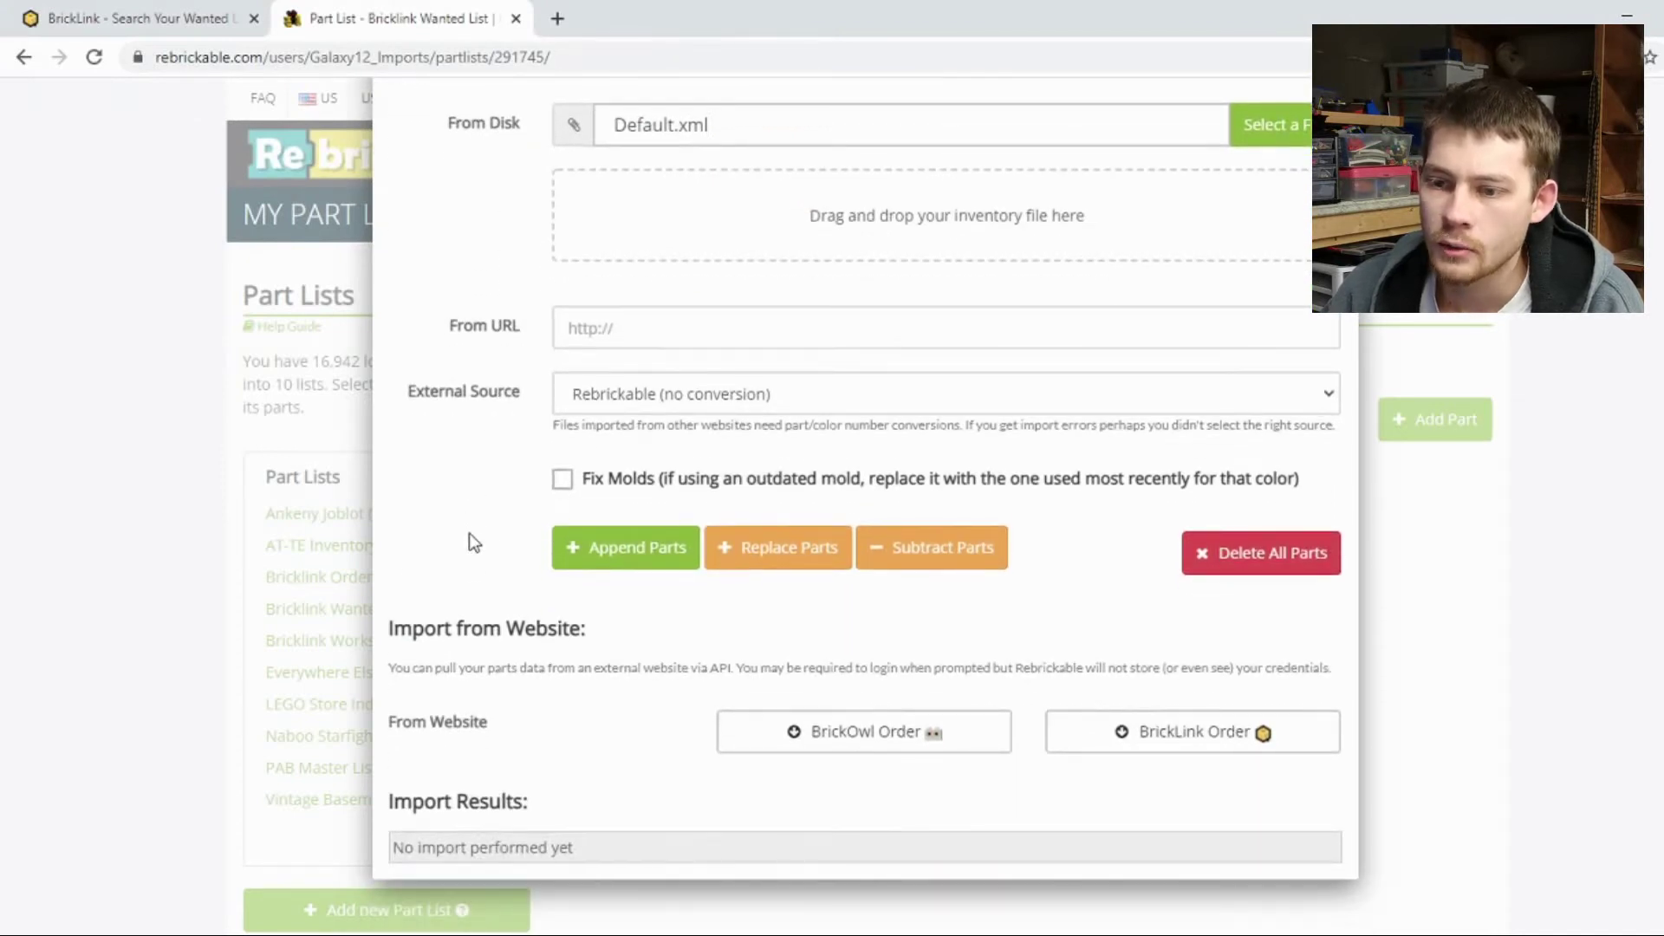
left_click(632, 558)
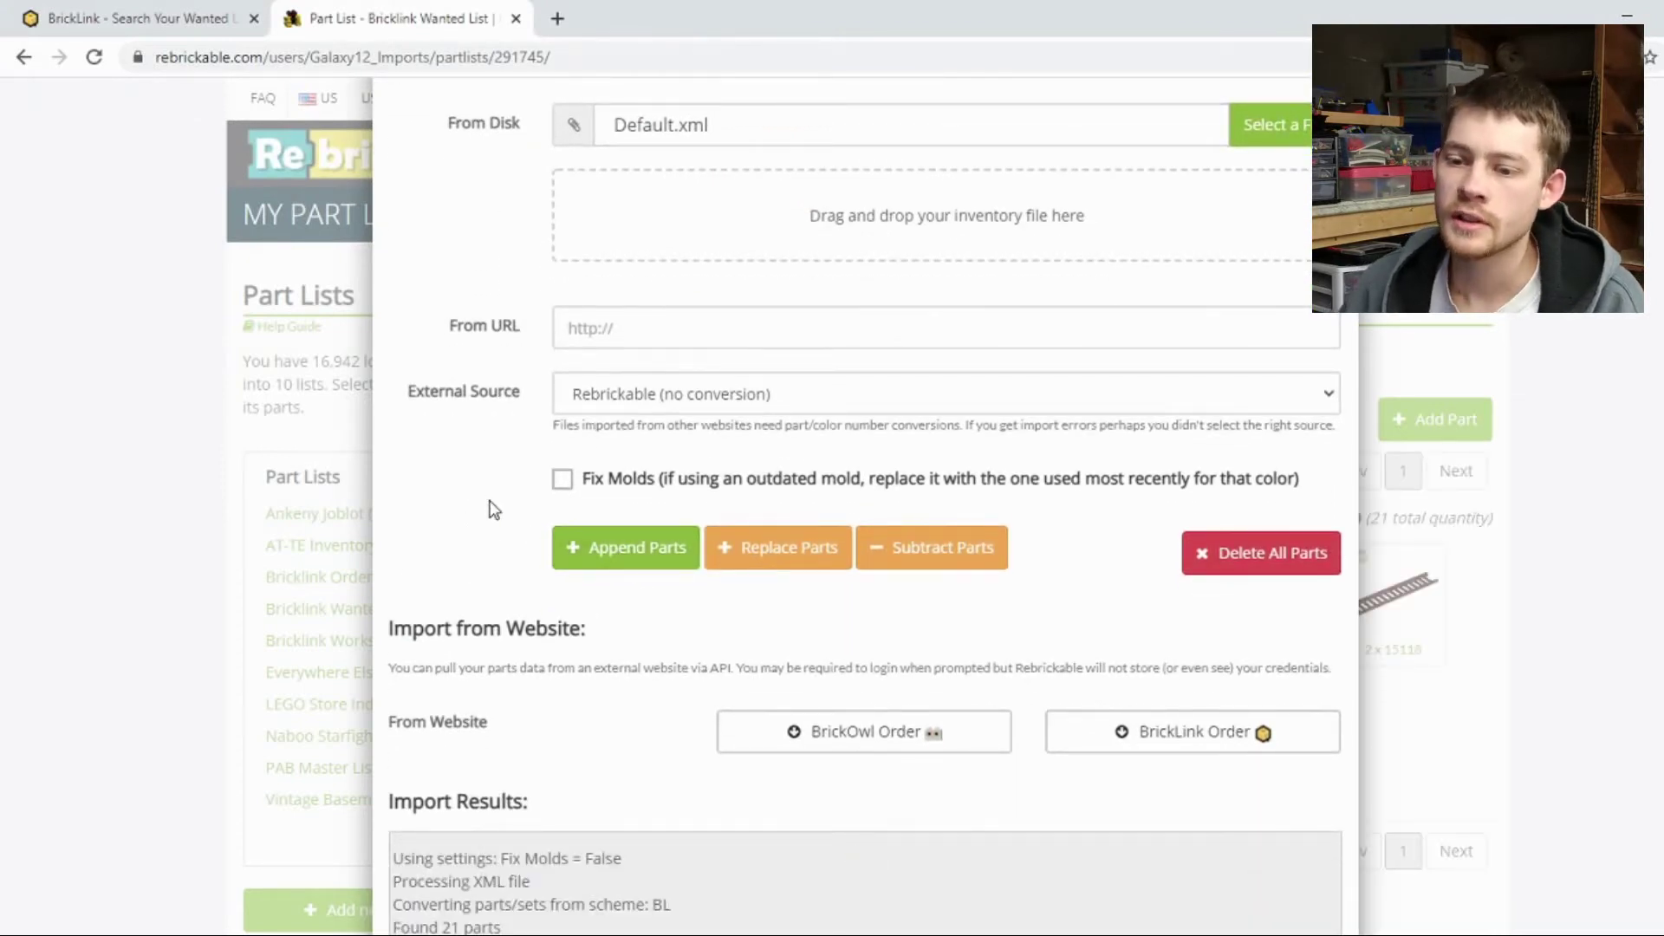
scroll(467, 537, "down", 2)
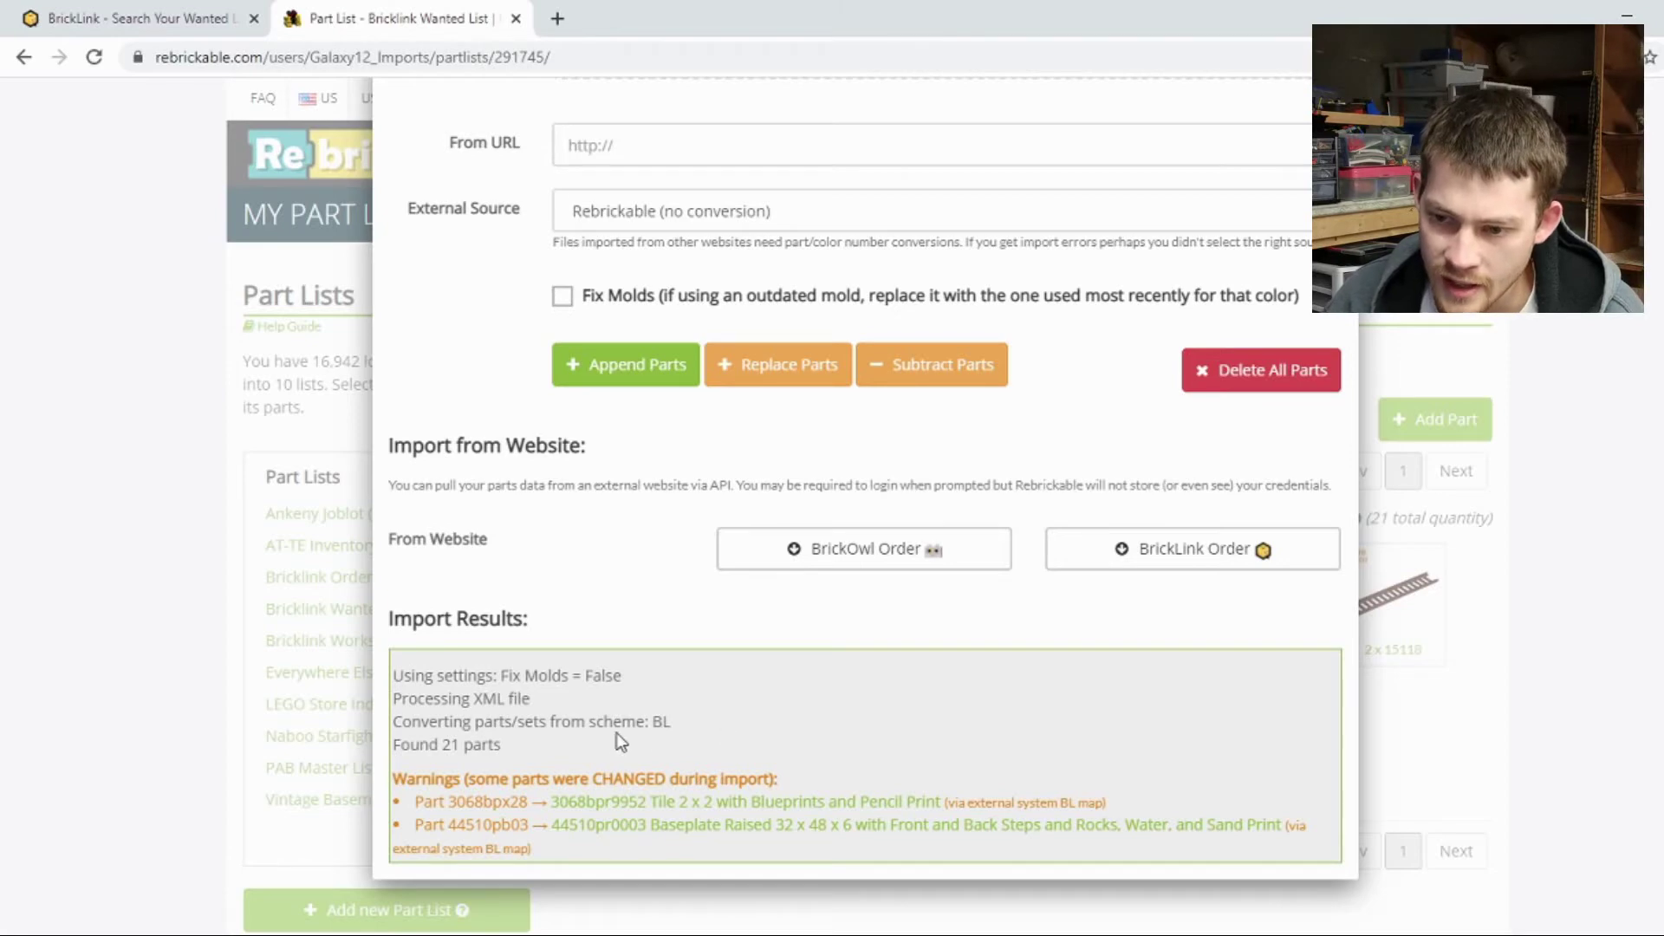
scroll(620, 751, "up", 4)
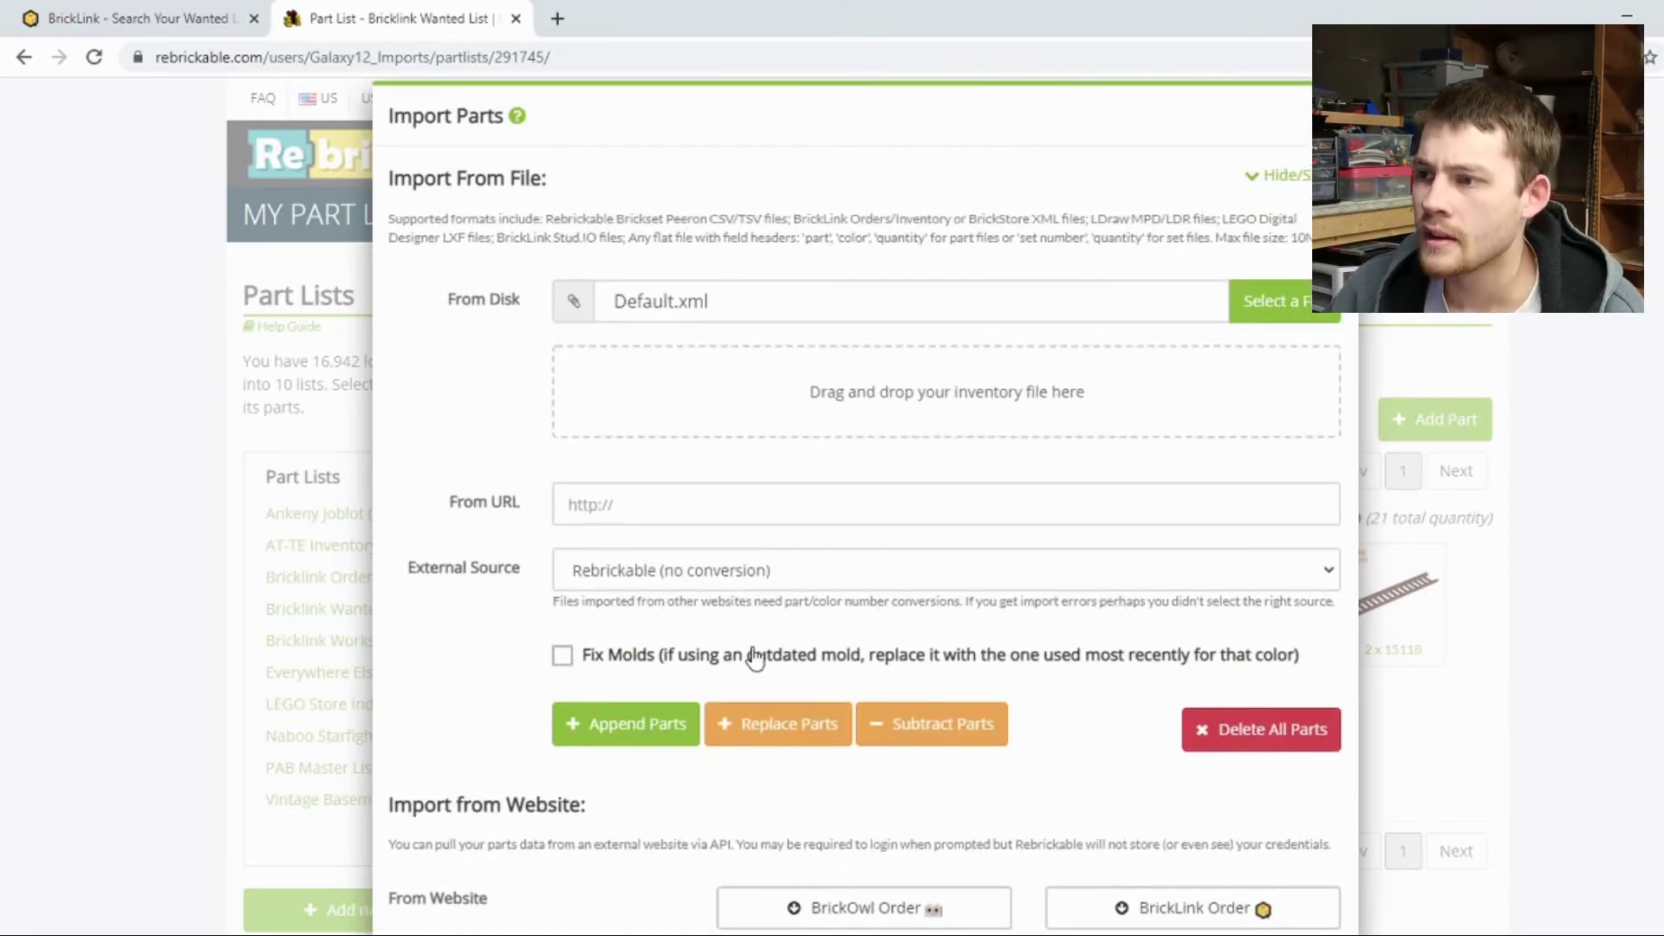
key("Escape")
Check the 12 imported lots, including eight 30077 fences and two 15118 parts.
scroll(1287, 550, "down", 1)
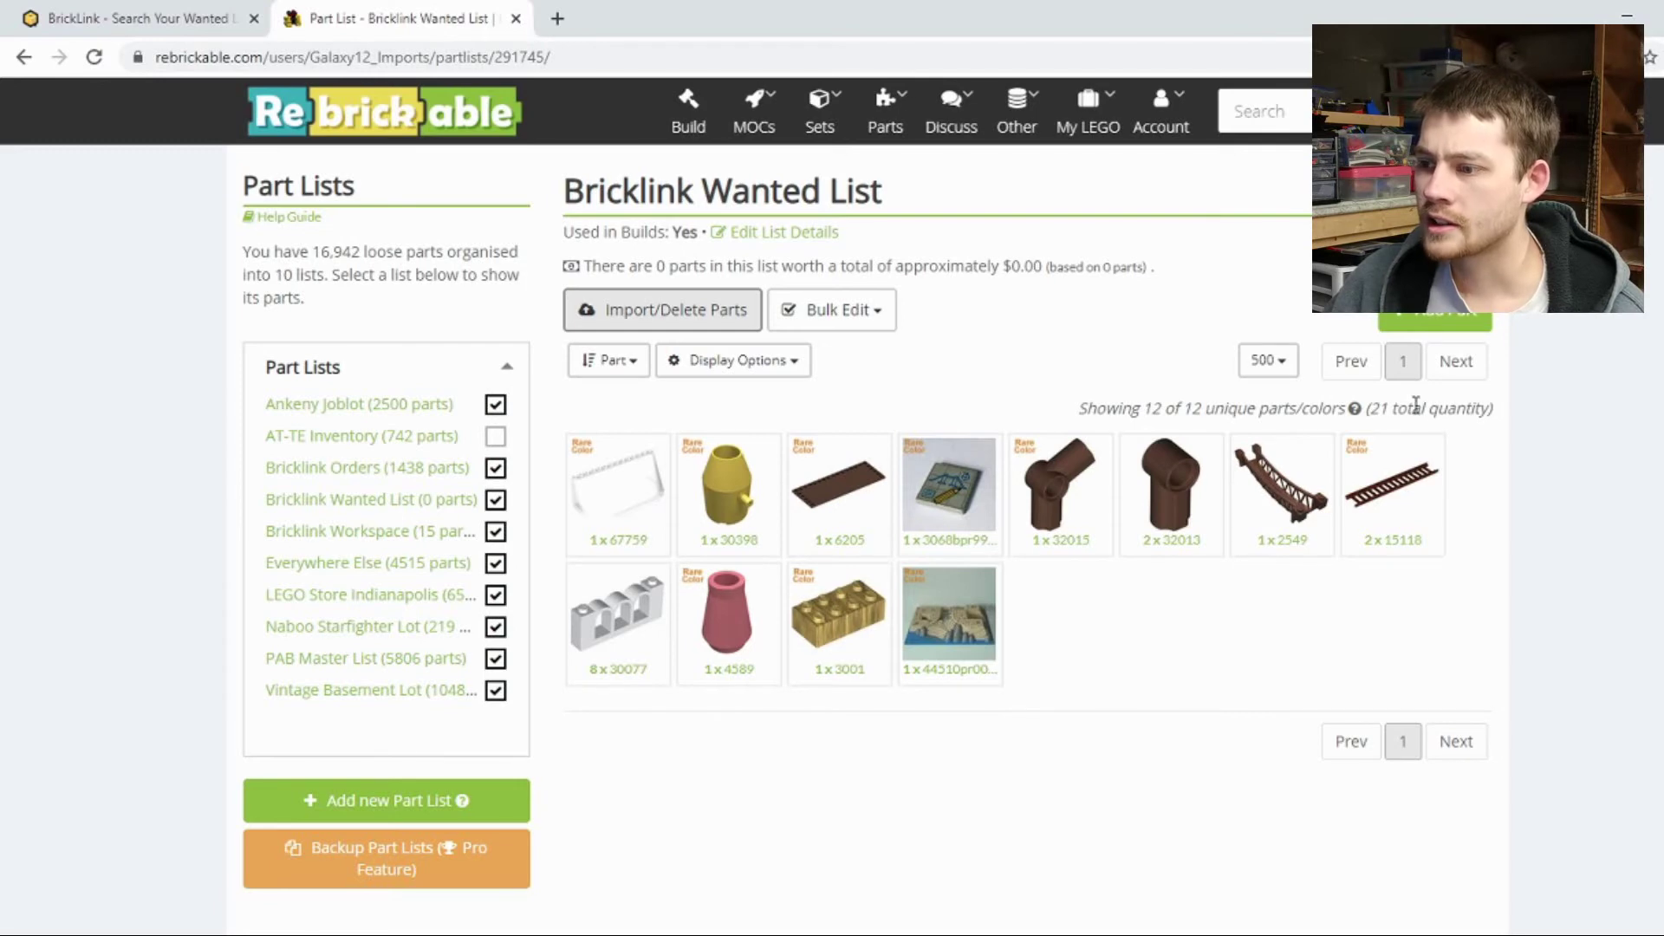
Compare BrickLink's 12-item Default Wanted List with the Rebrickable part list.
left_click(156, 18)
scroll(570, 418, "down", 5)
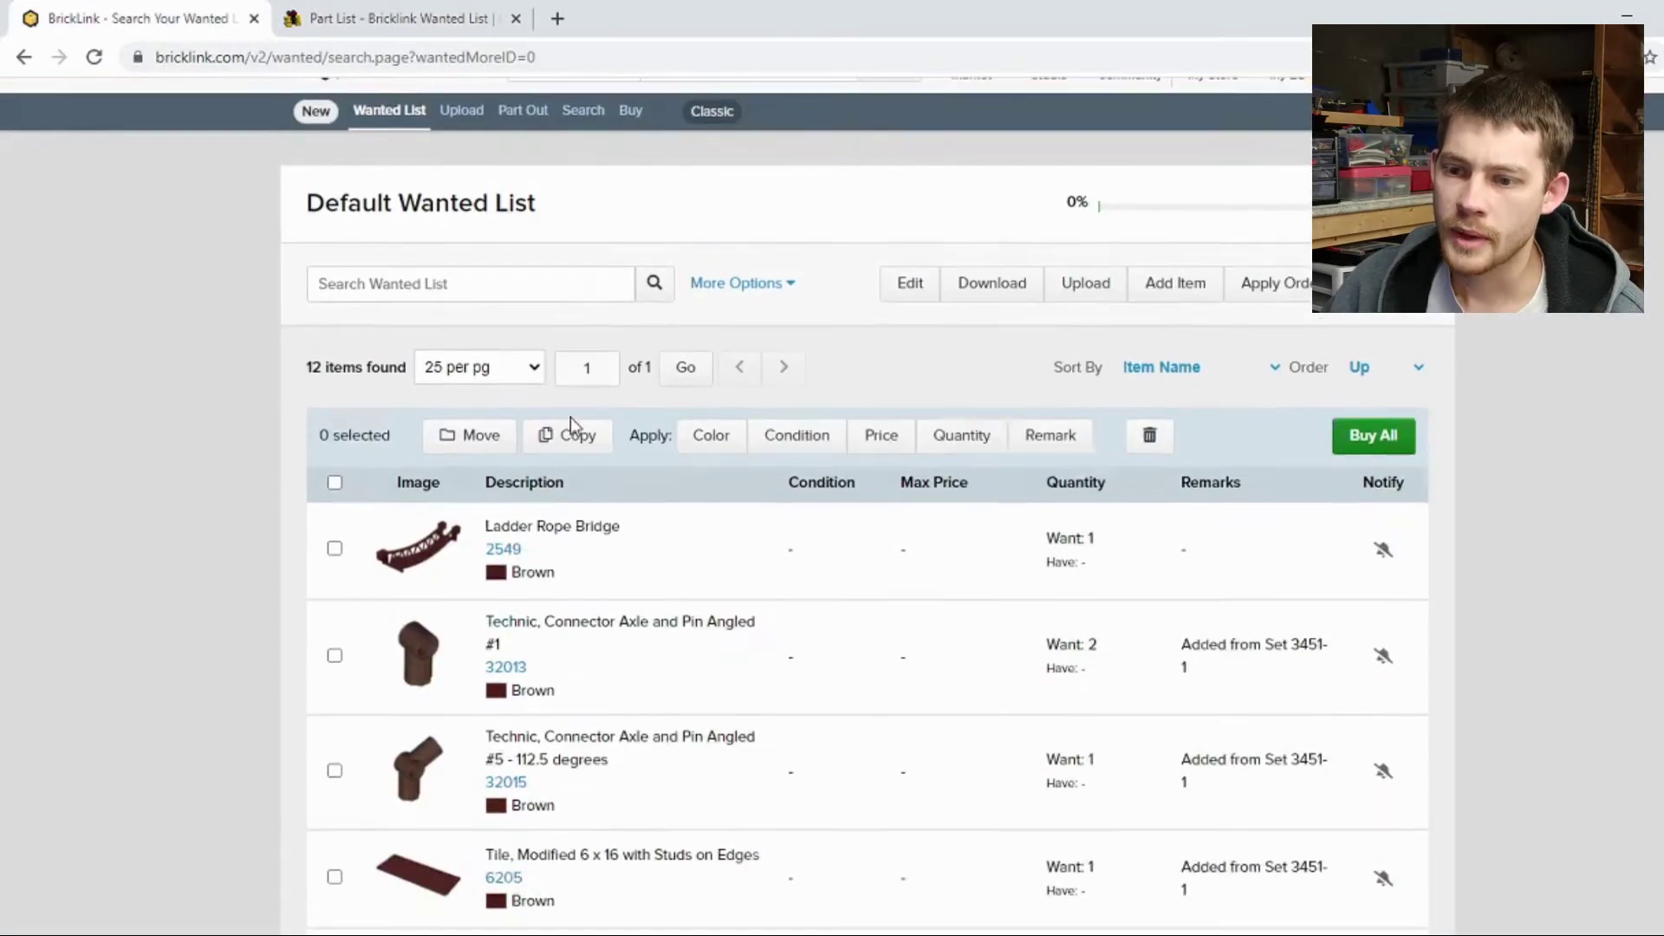
scroll(316, 446, "up", 3)
scroll(286, 459, "up", 1)
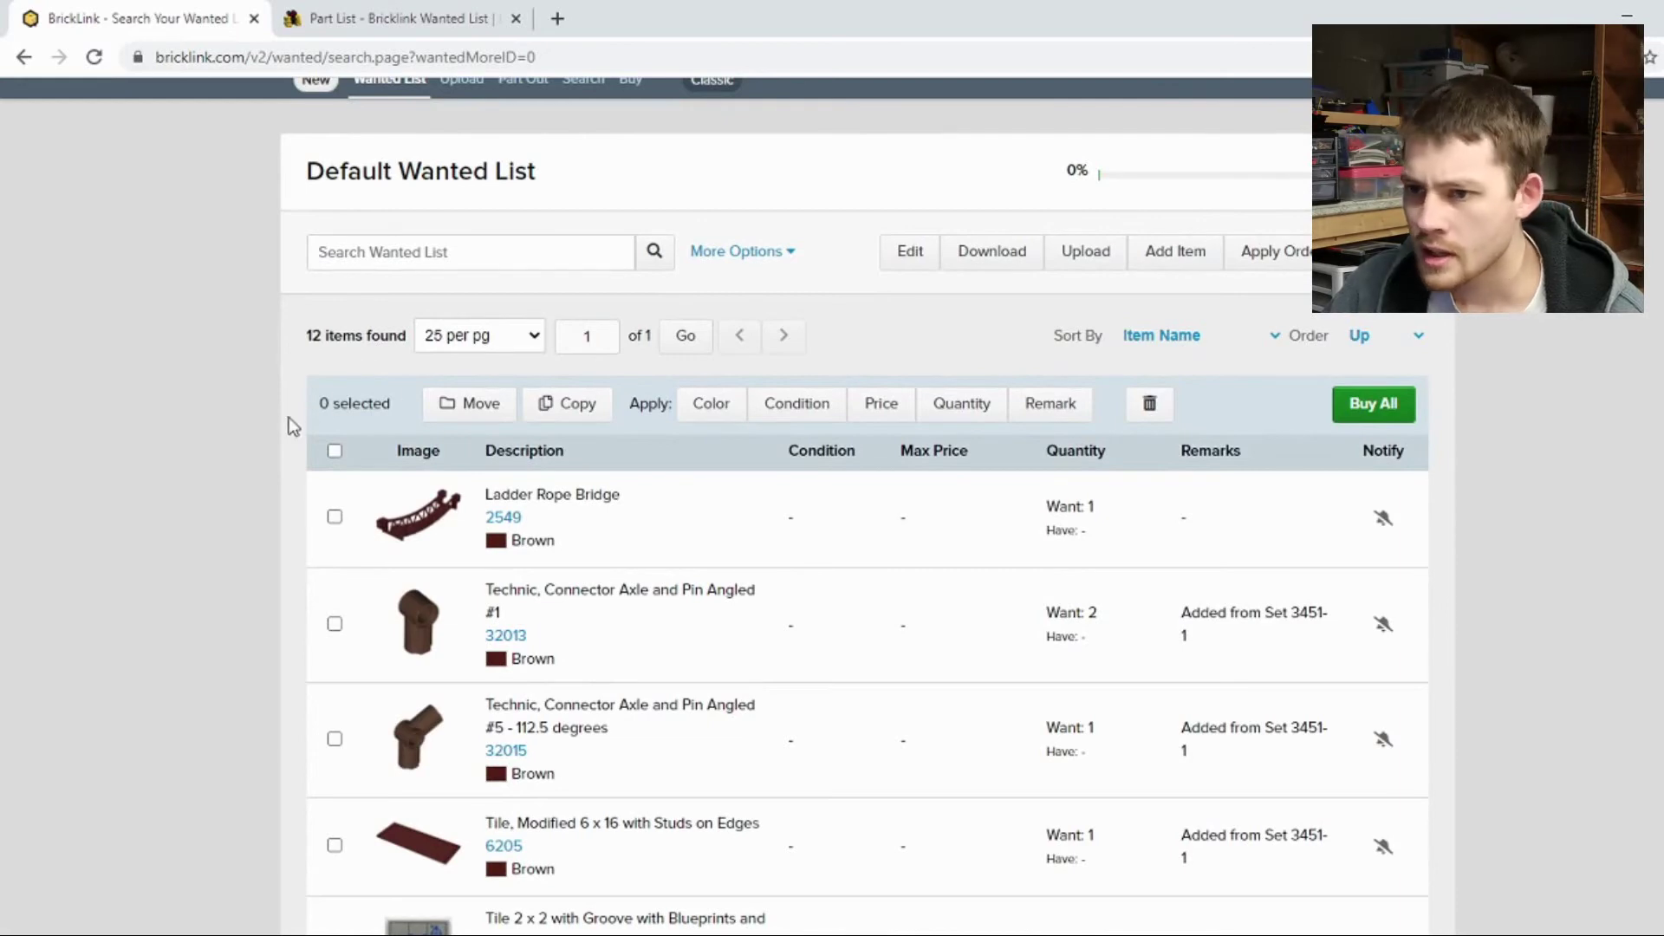
scroll(292, 425, "down", 12)
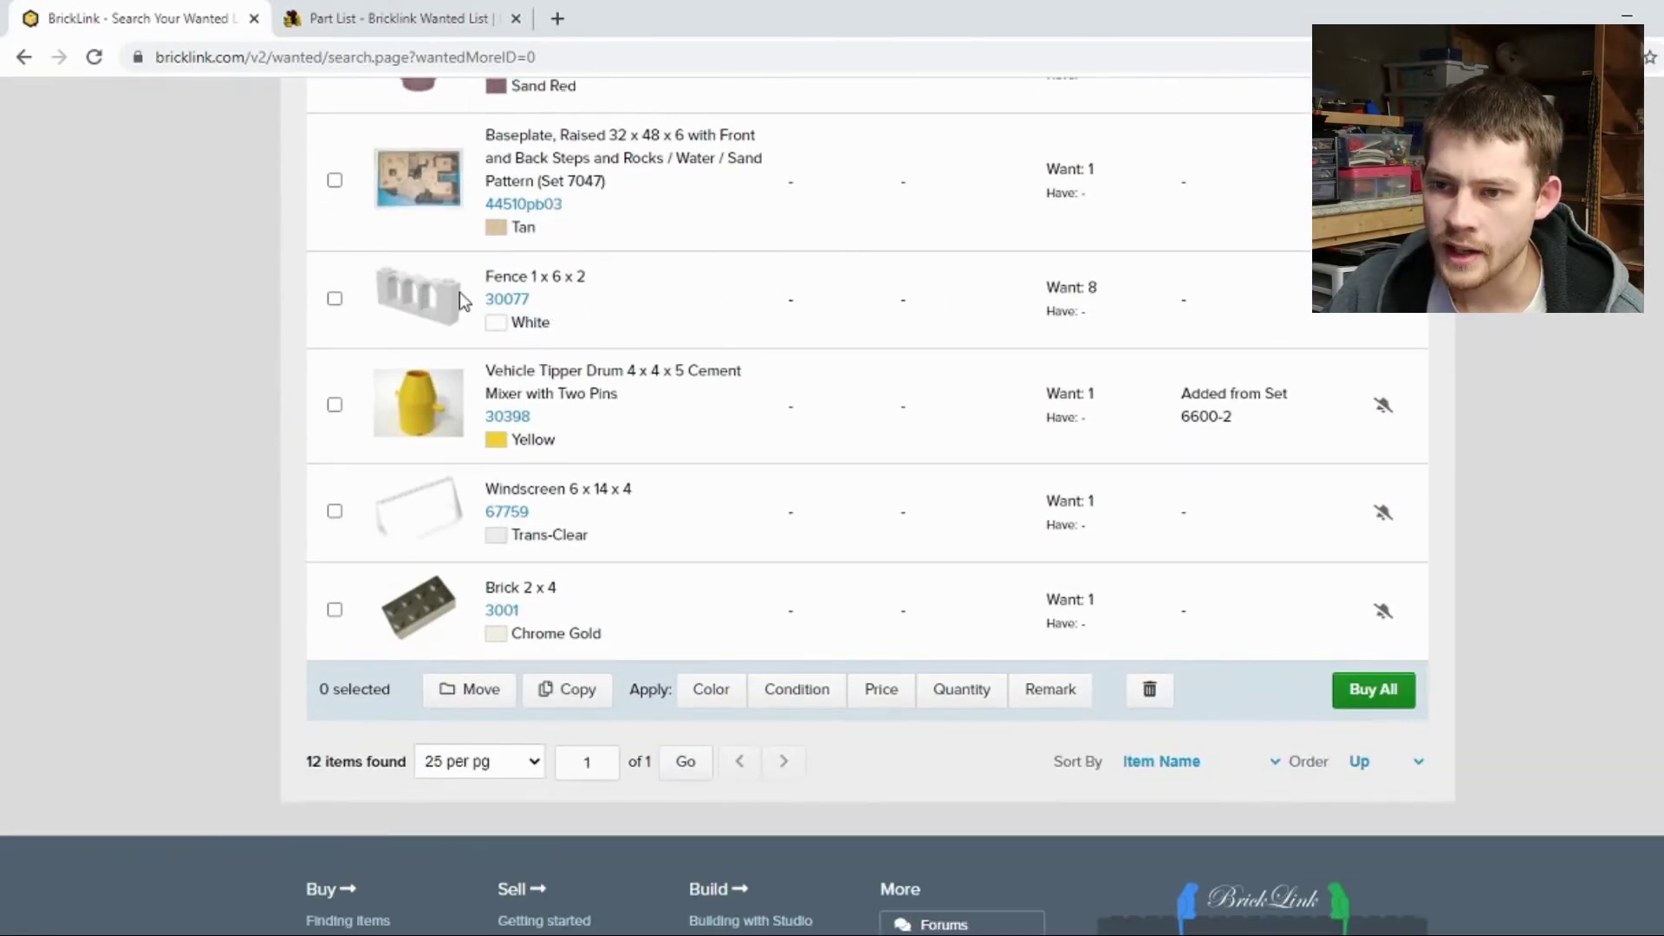
scroll(237, 448, "up", 9)
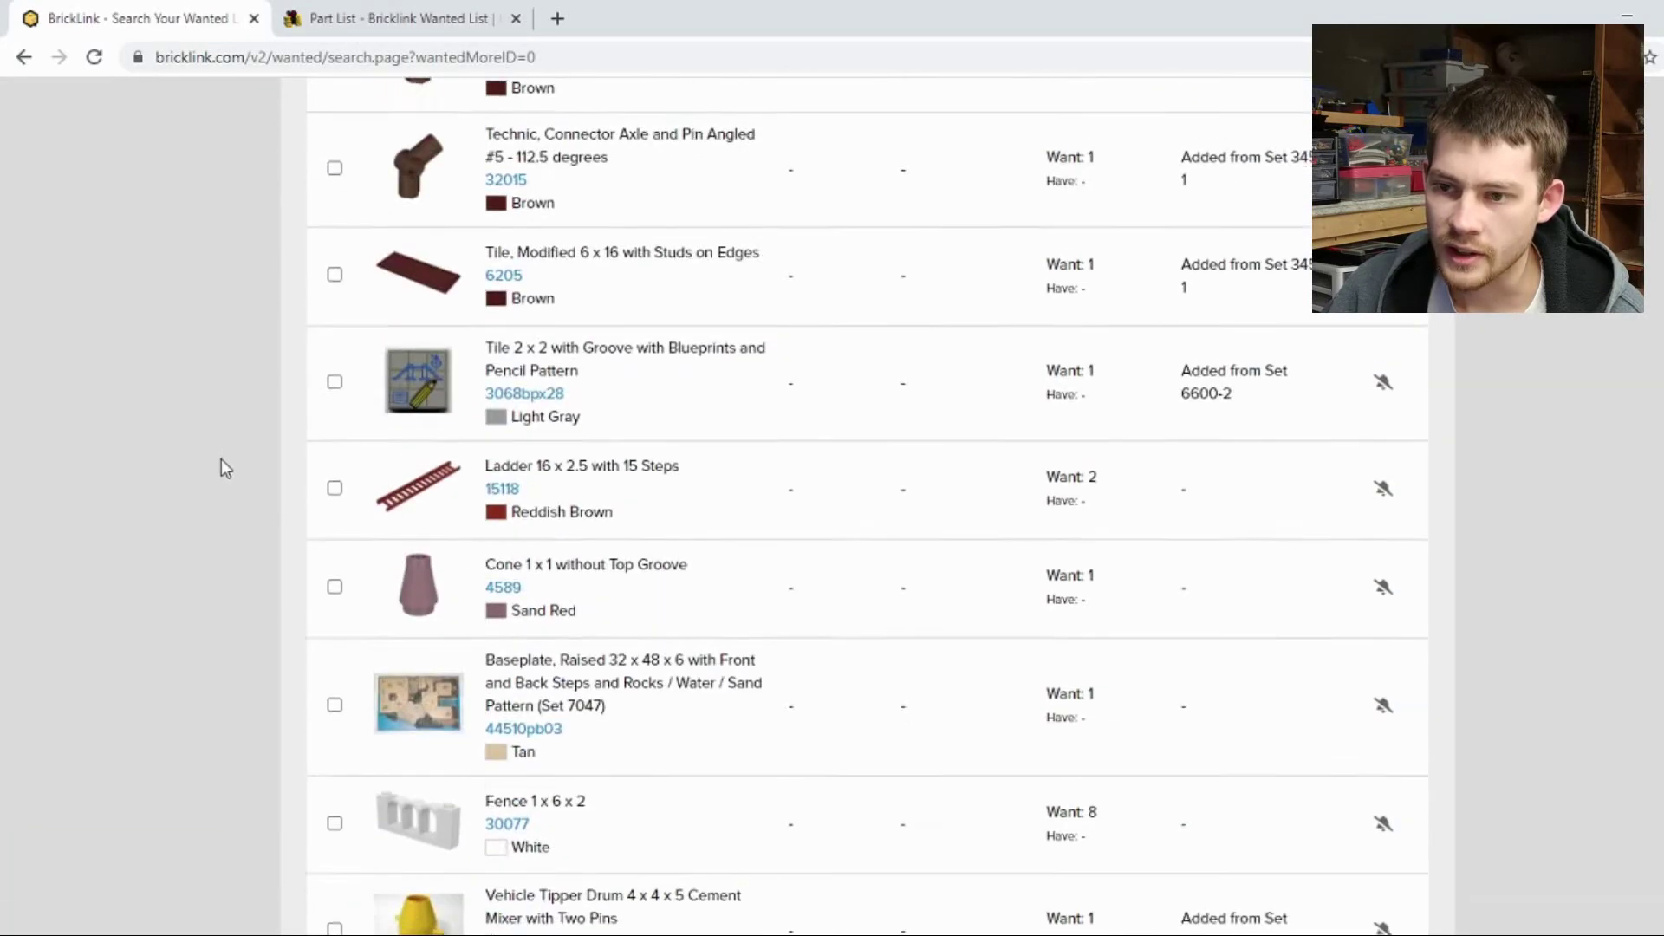
scroll(221, 481, "up", 4)
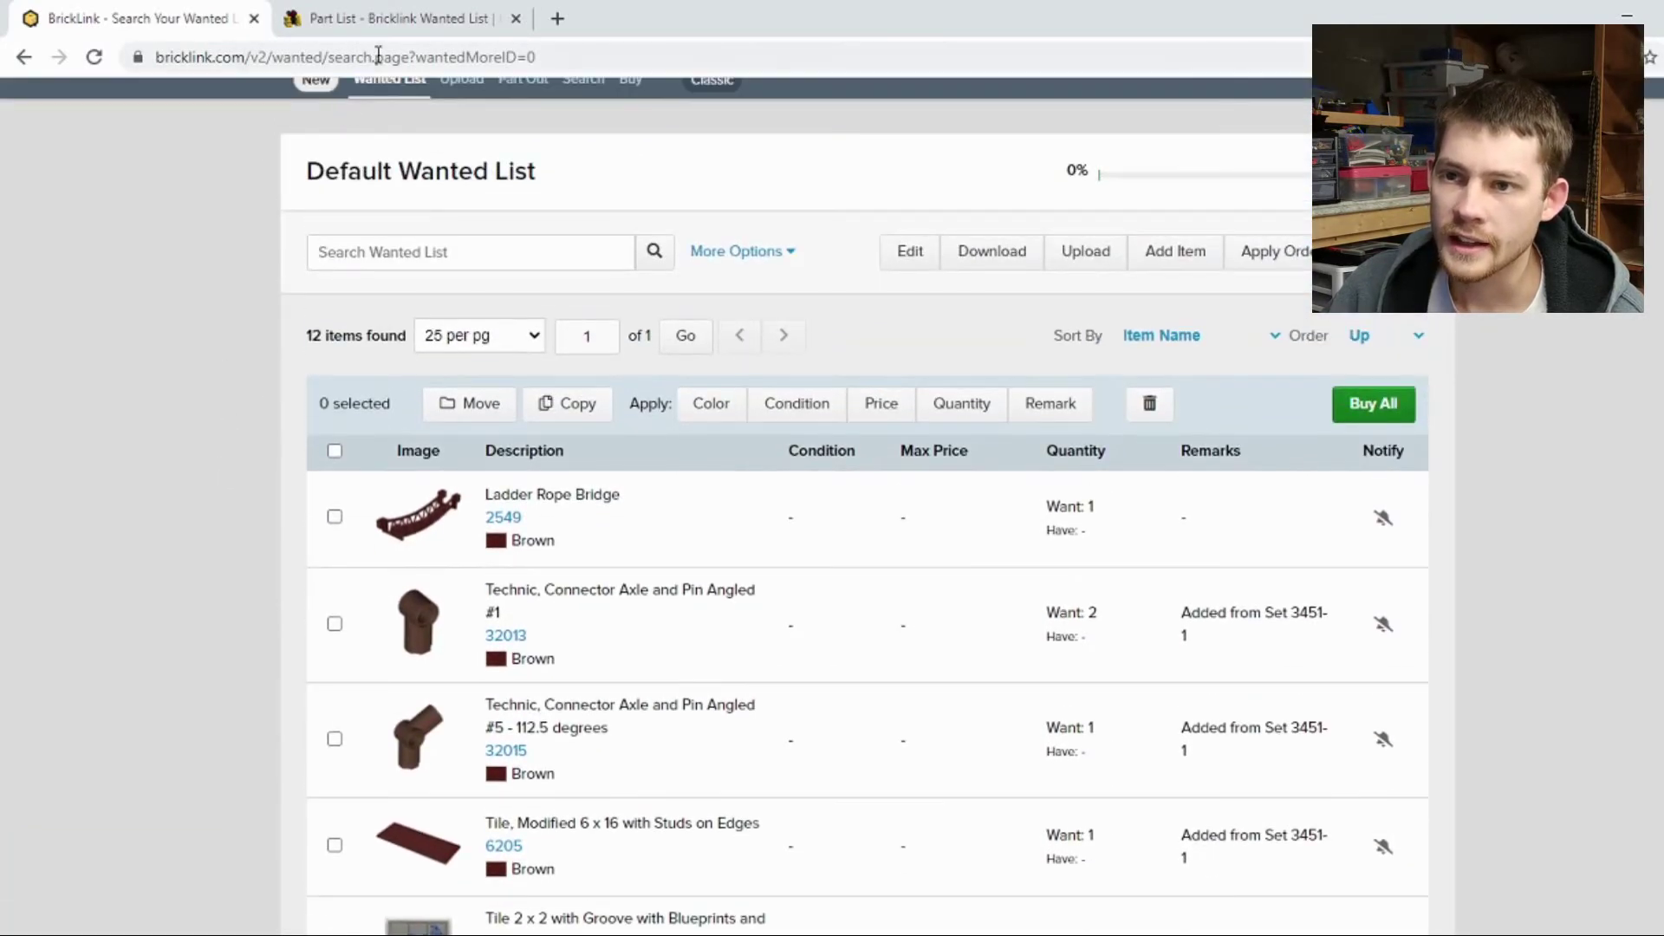
left_click(373, 15)
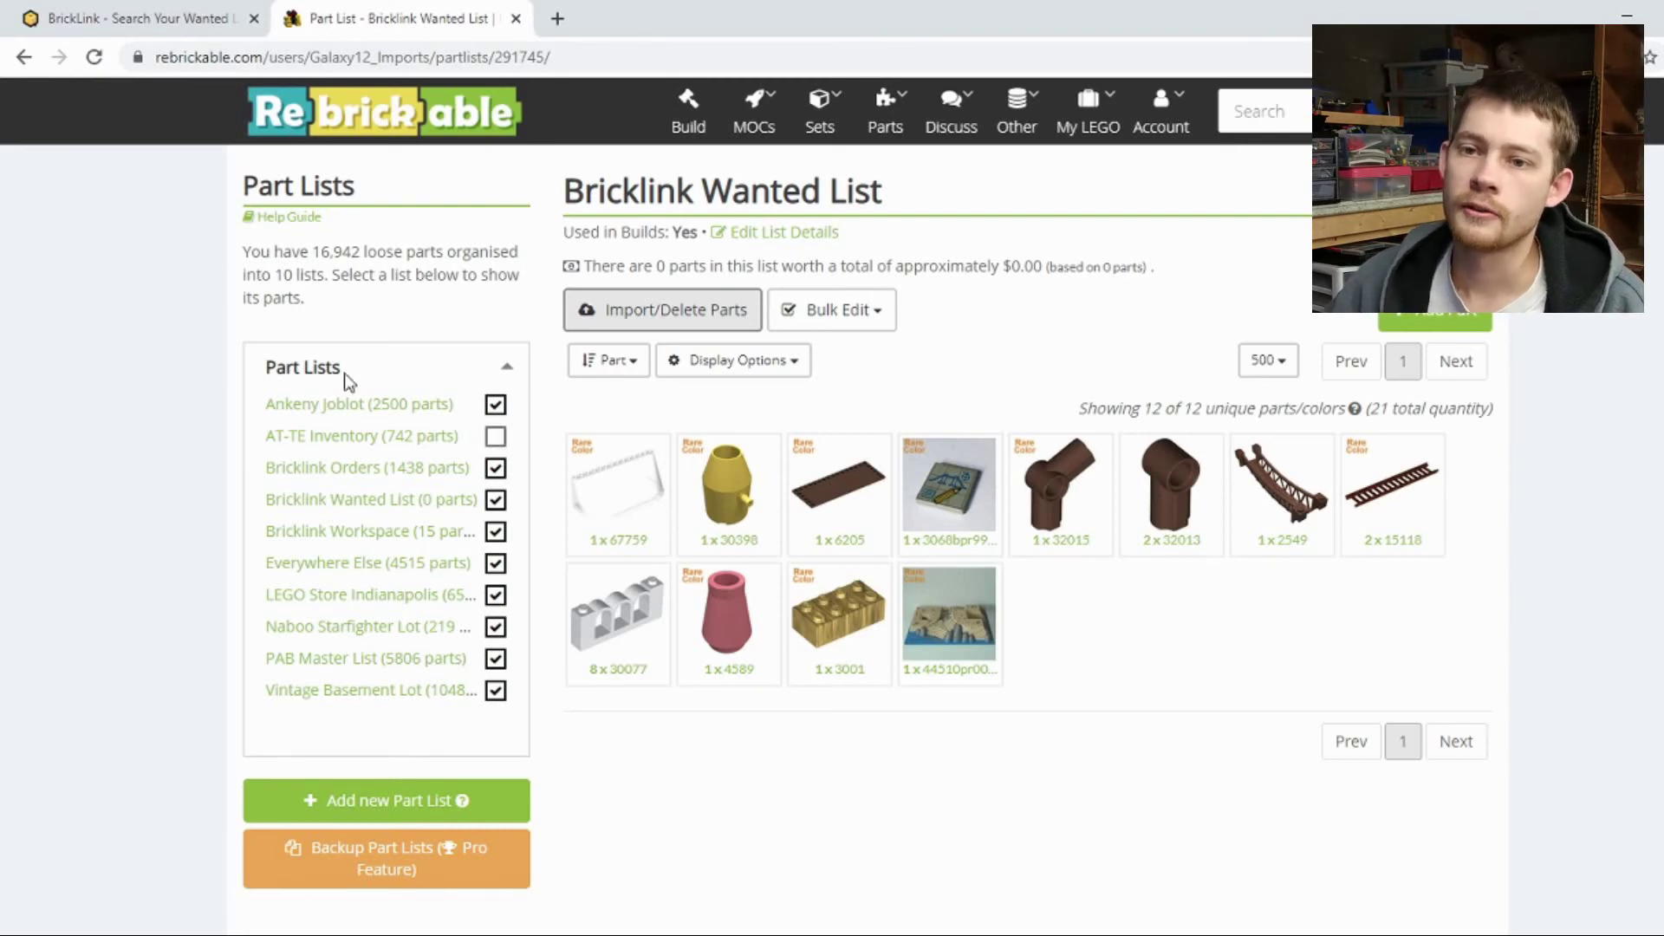
Reopen the Import Parts results showing 21 parts found and two converted part numbers.
left_click(152, 18)
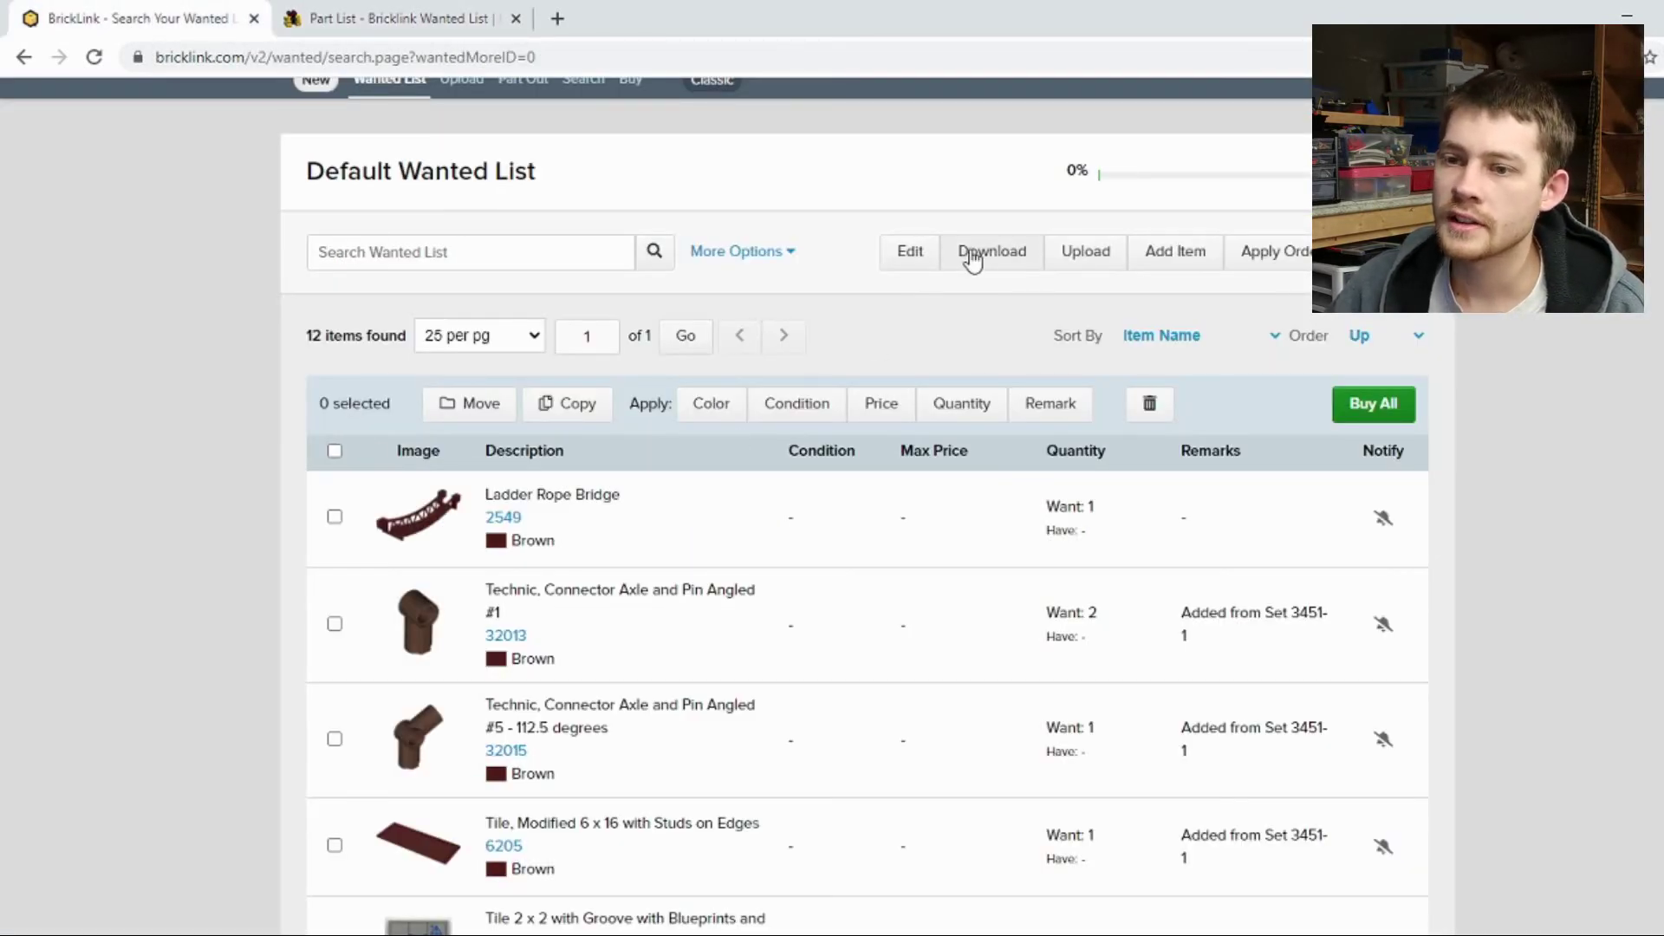
scroll(965, 260, "up", 2)
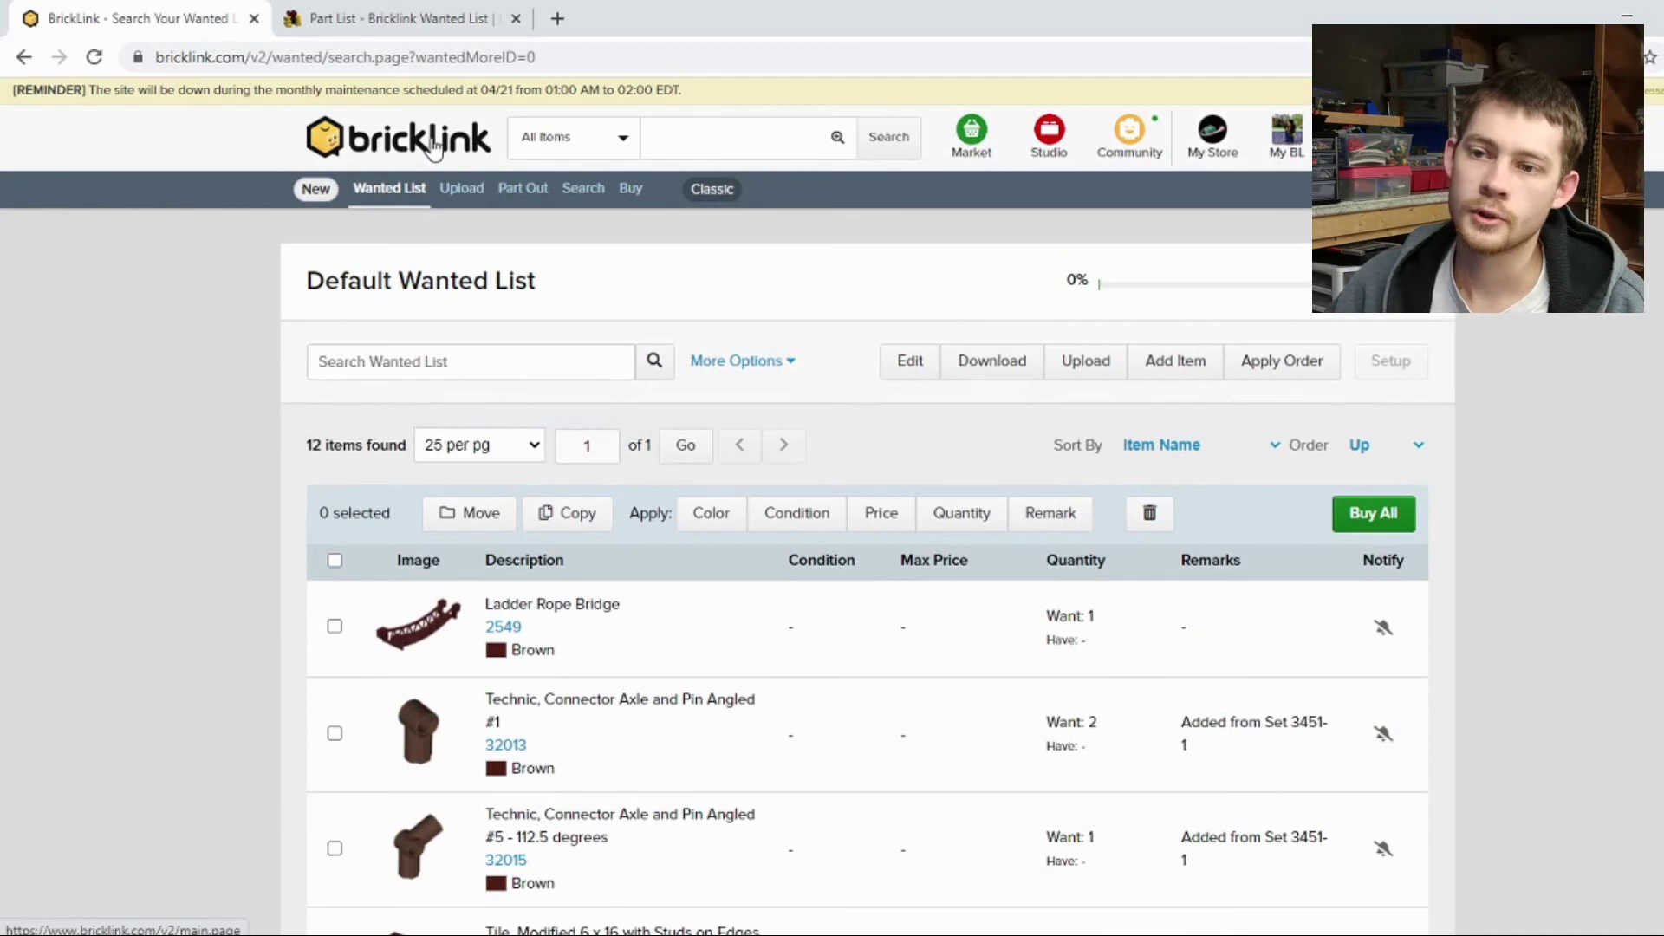
left_click(376, 20)
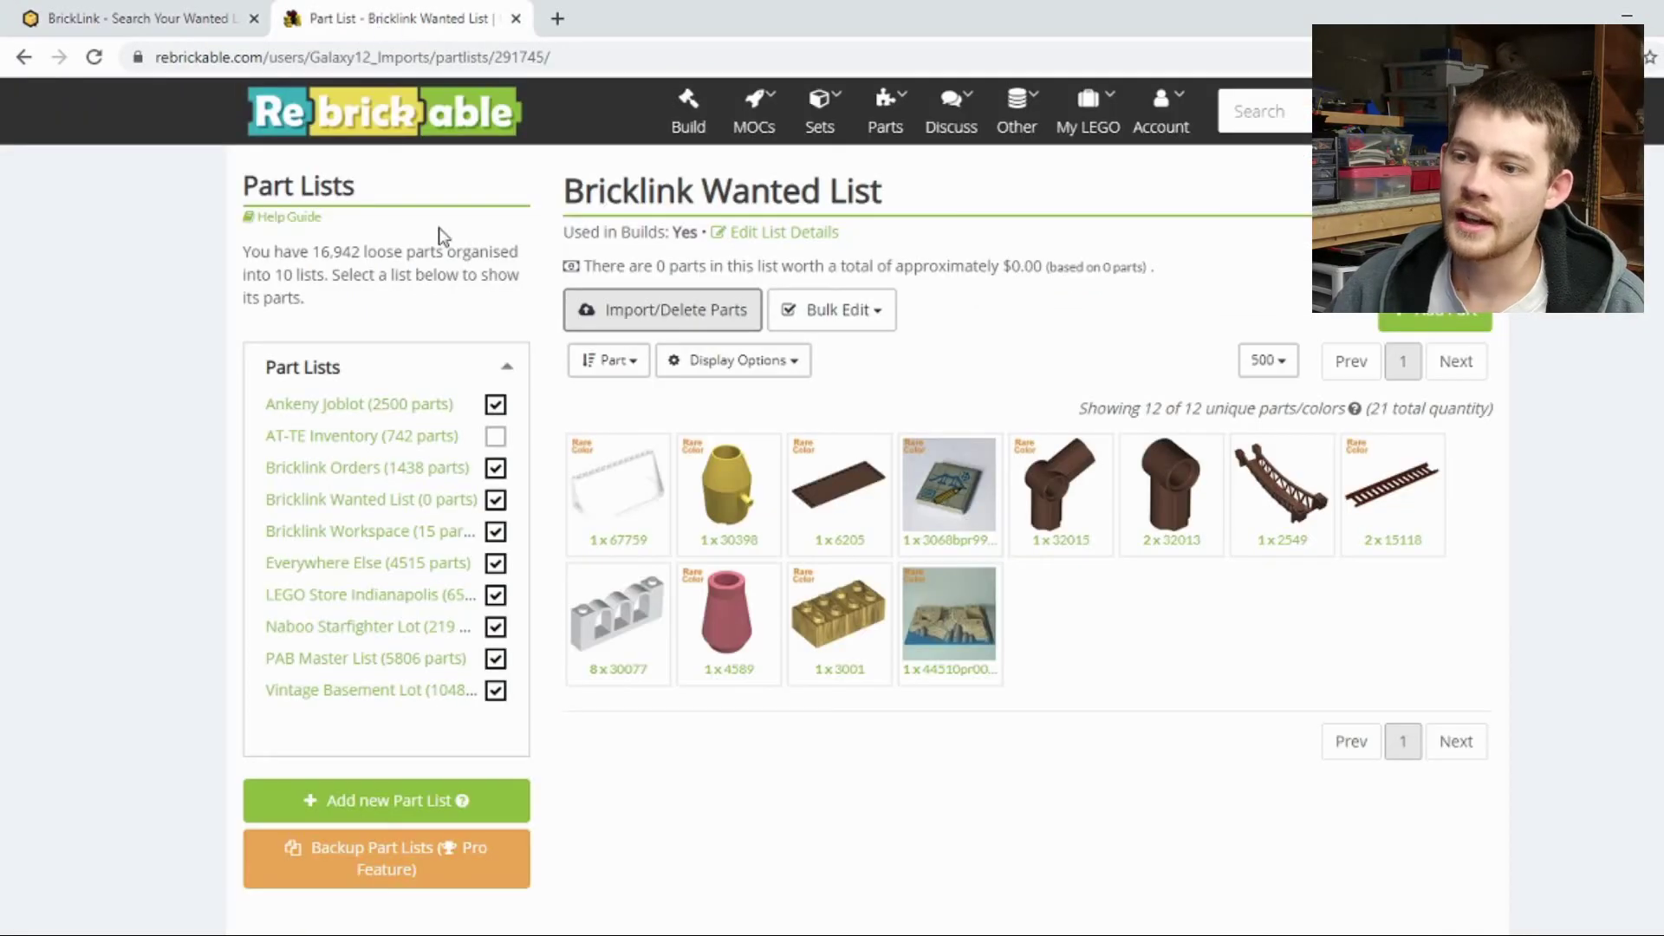
left_click(662, 315)
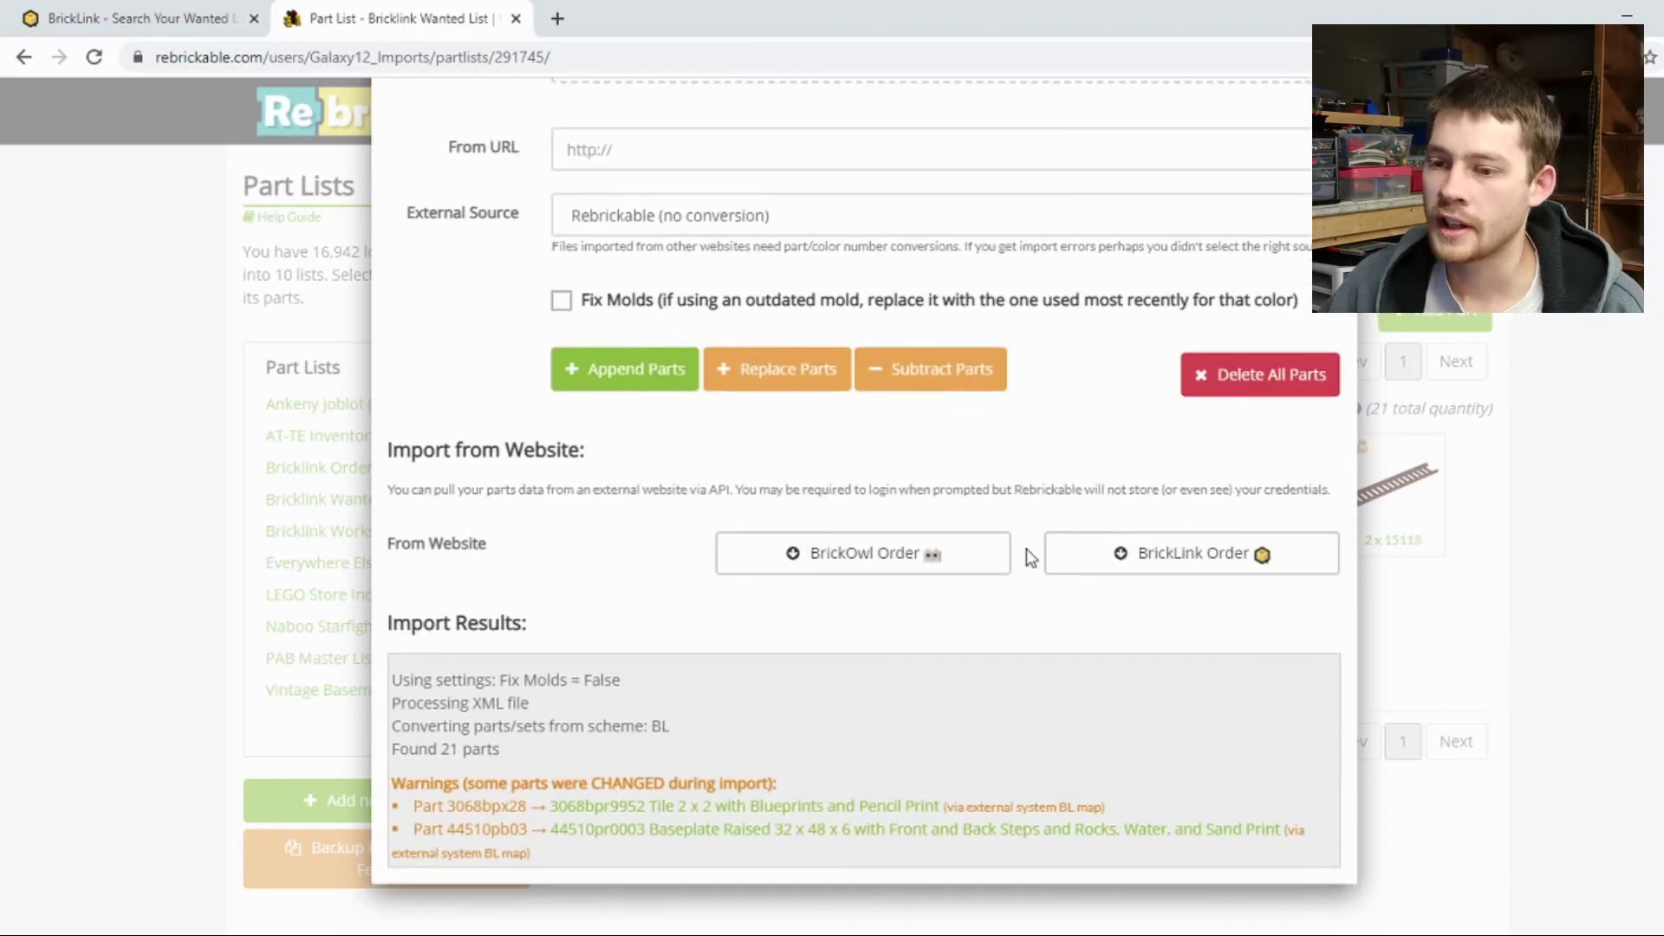
scroll(704, 568, "up", 4)
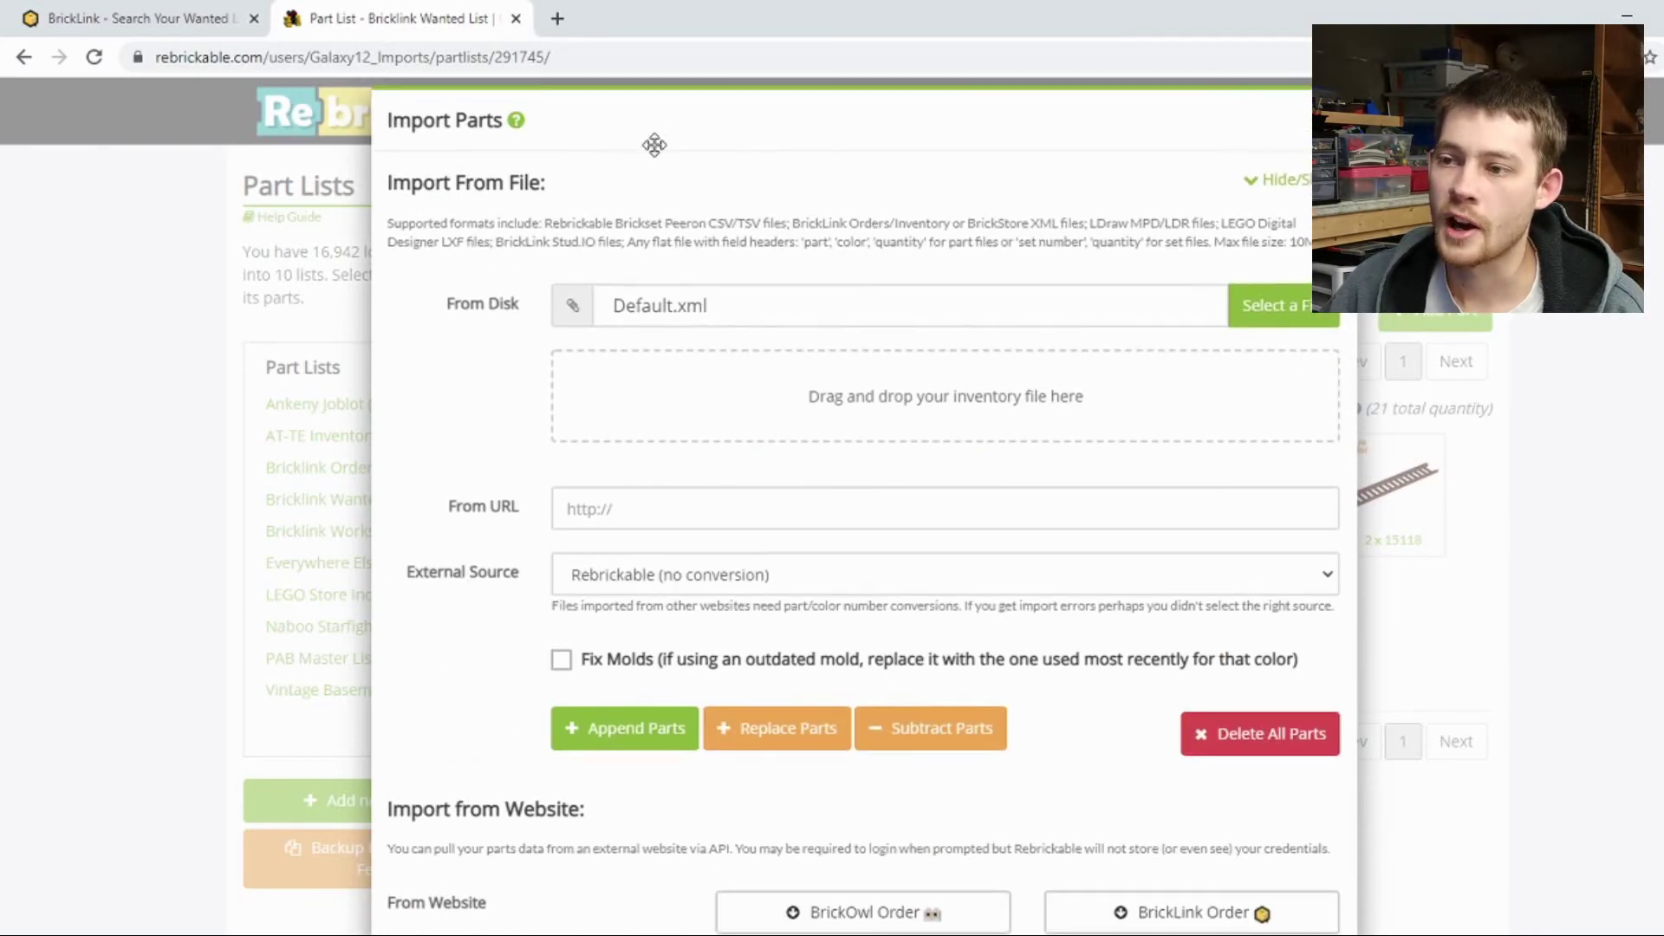
scroll(1110, 478, "down", 4)
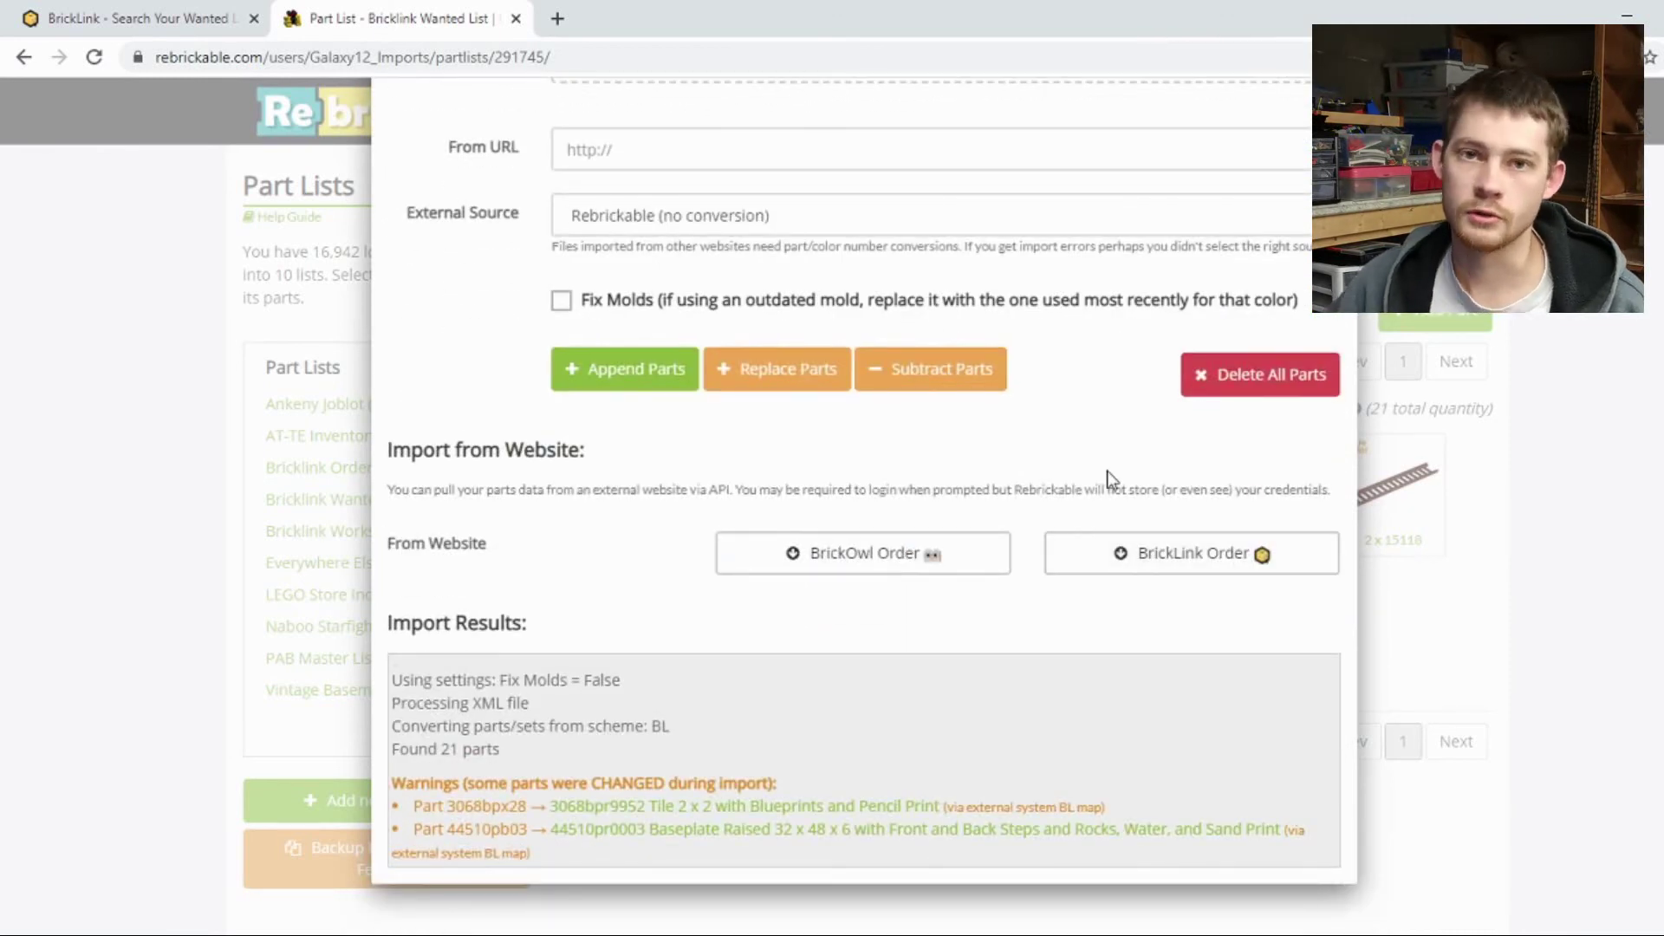